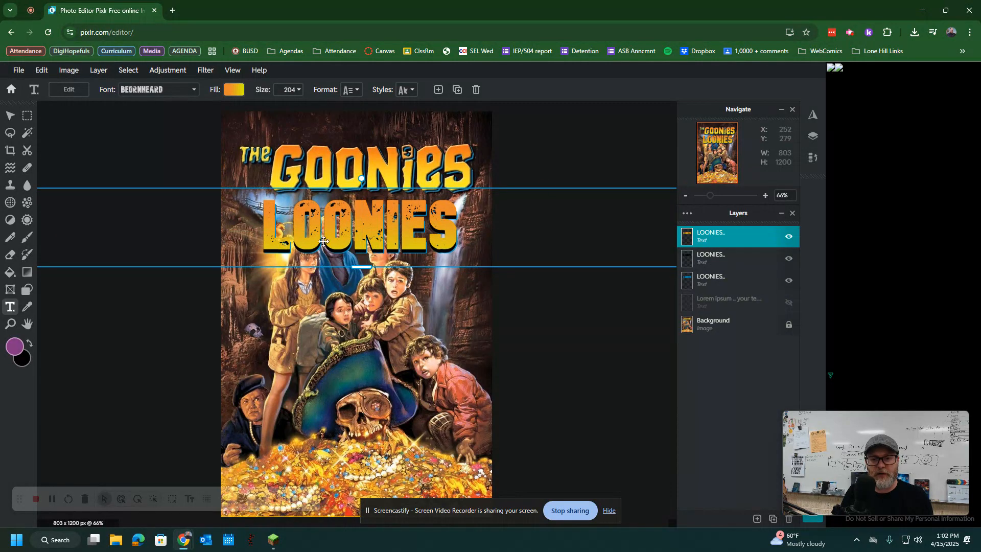
Hide the three existing LOONIES text layers on the poster
left_click(789, 237)
left_click(788, 258)
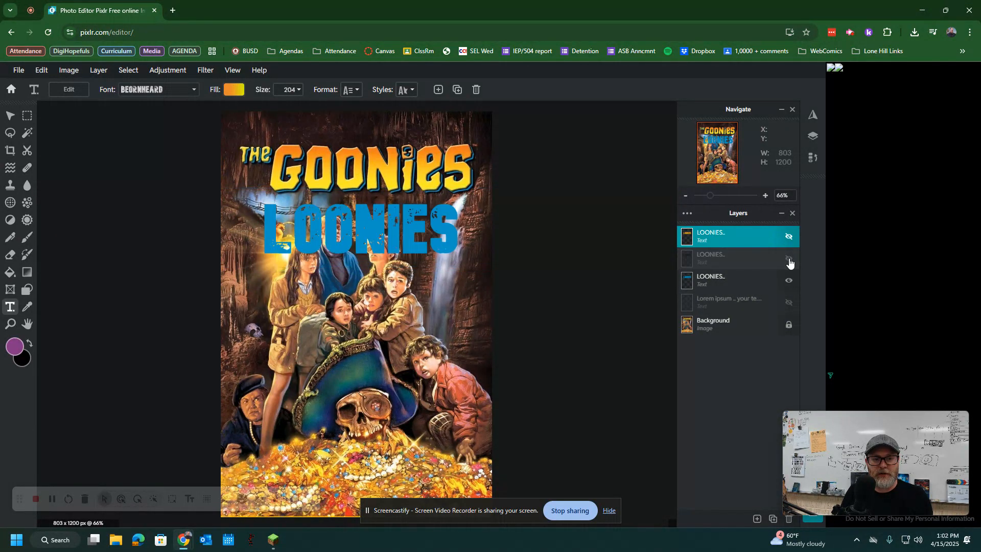
left_click(789, 271)
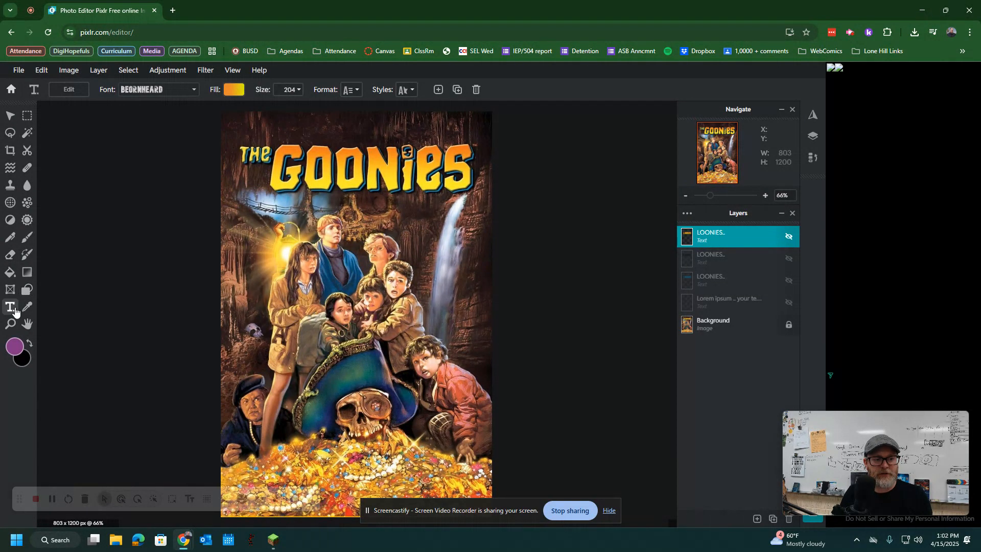
Add a new text layer above the Background with the text "LOONIES"
left_click(319, 161)
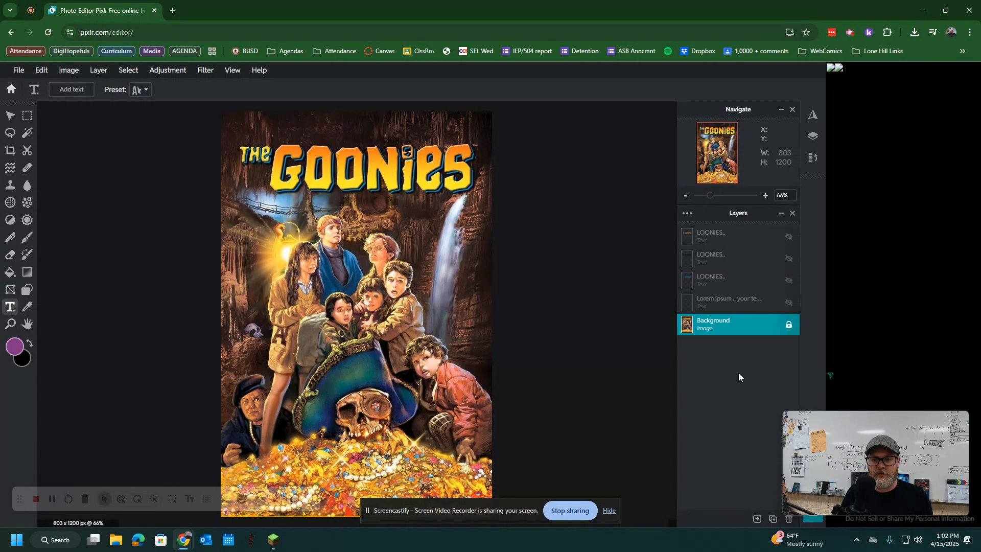
left_click(706, 243)
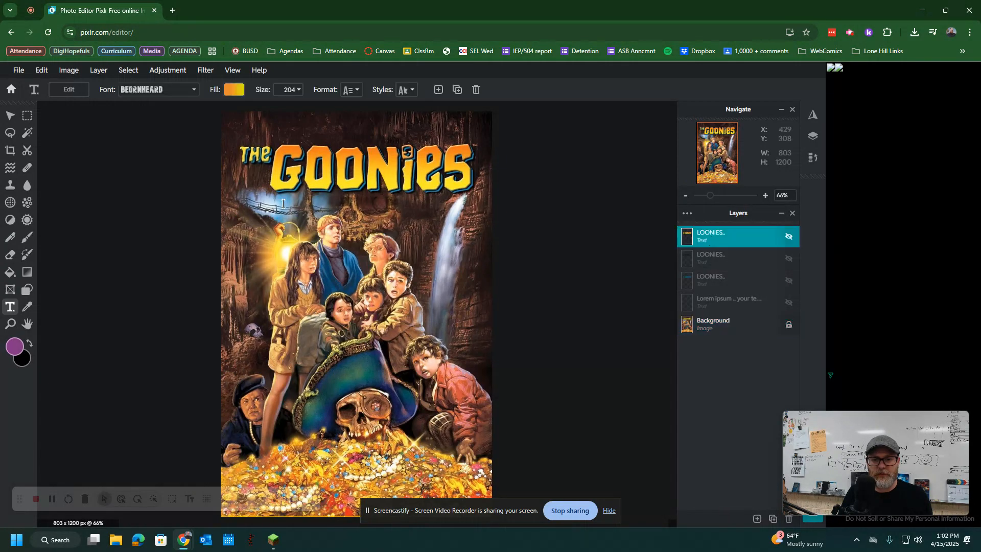
left_click(10, 307)
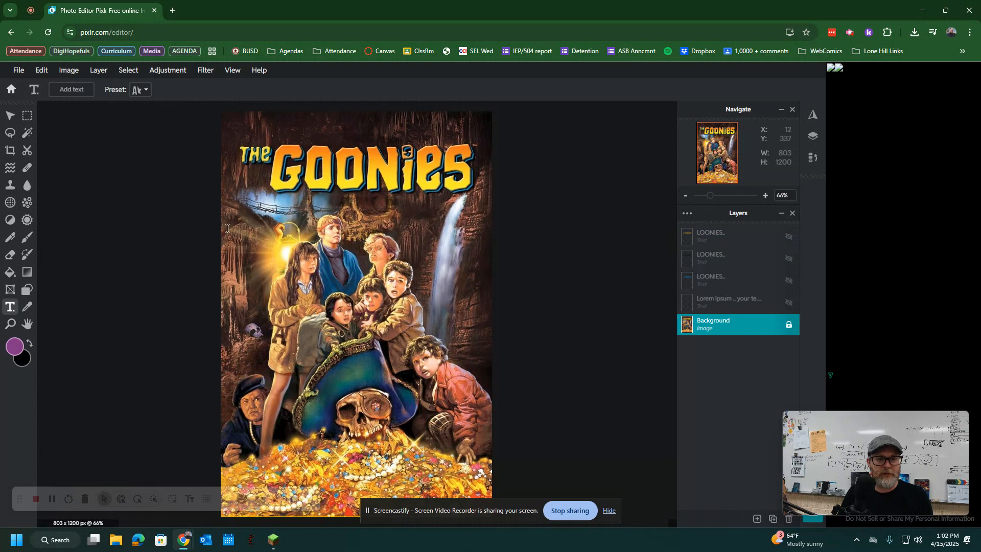
left_click(250, 232)
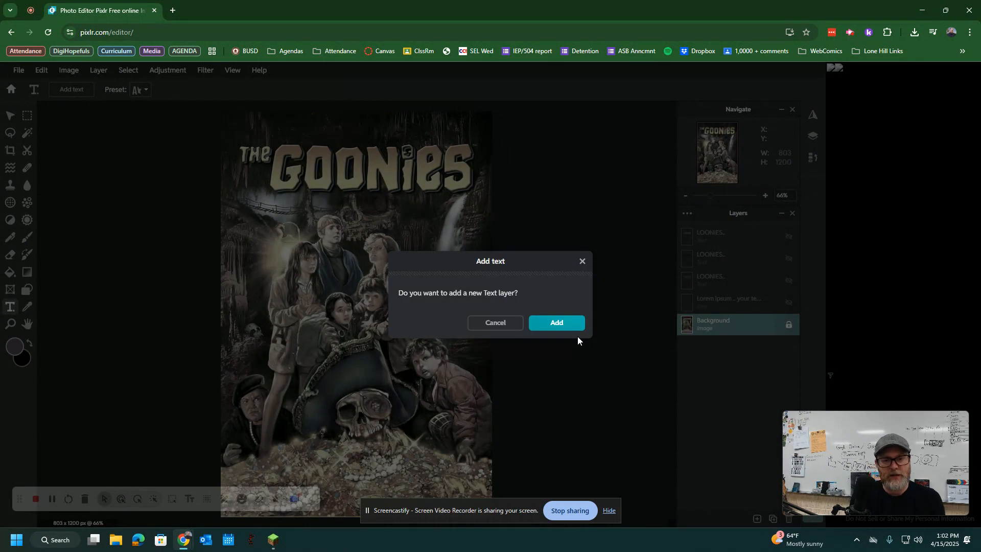
left_click(559, 327)
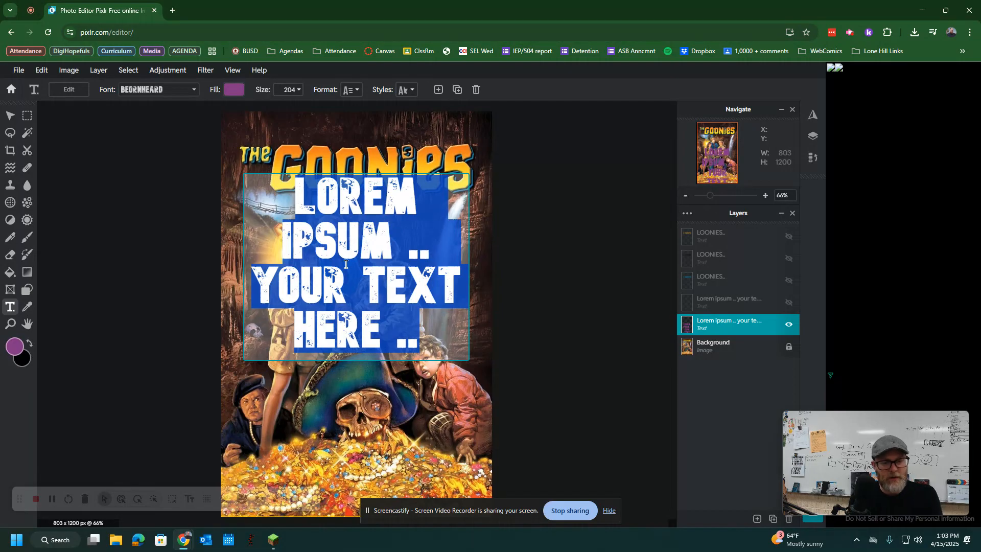
type("LOONIES")
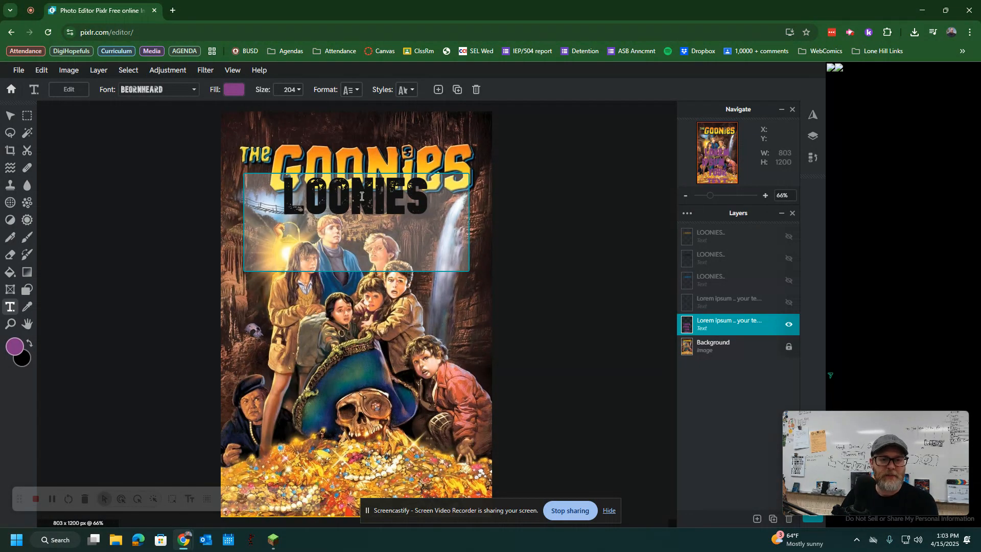
Move the new LOONIES text up so it lies over the GOONIES title of the poster
left_click(11, 117)
left_click_drag(341, 308, 355, 170)
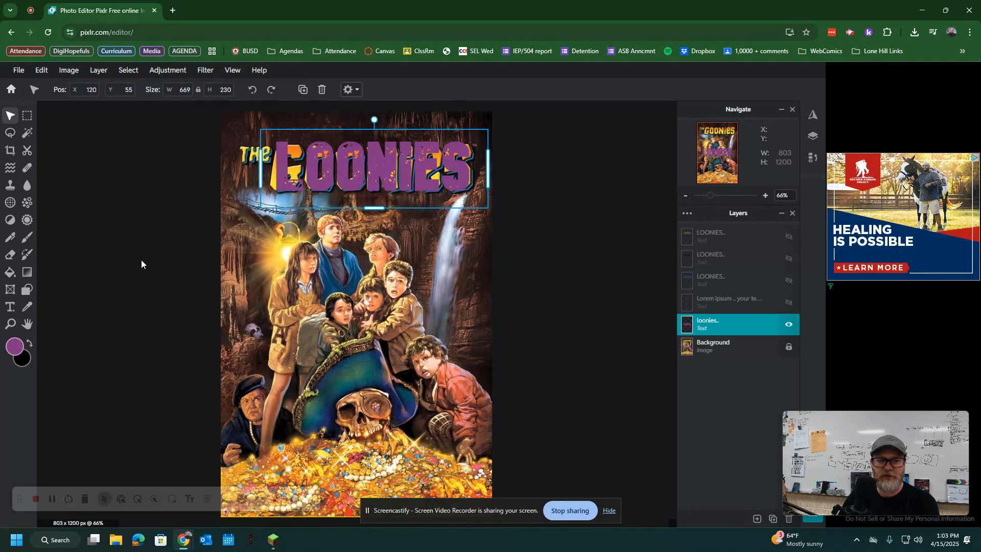
left_click(13, 311)
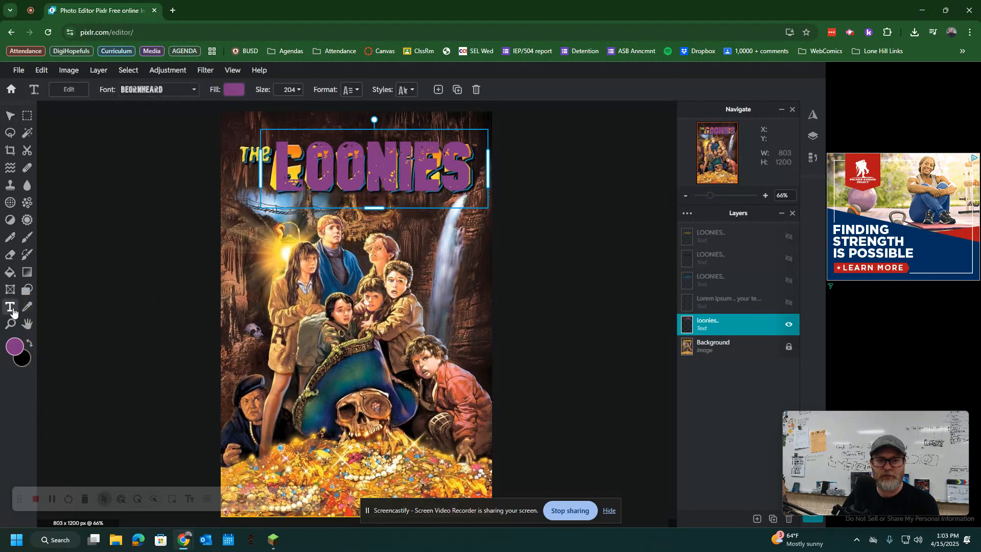
left_click(236, 92)
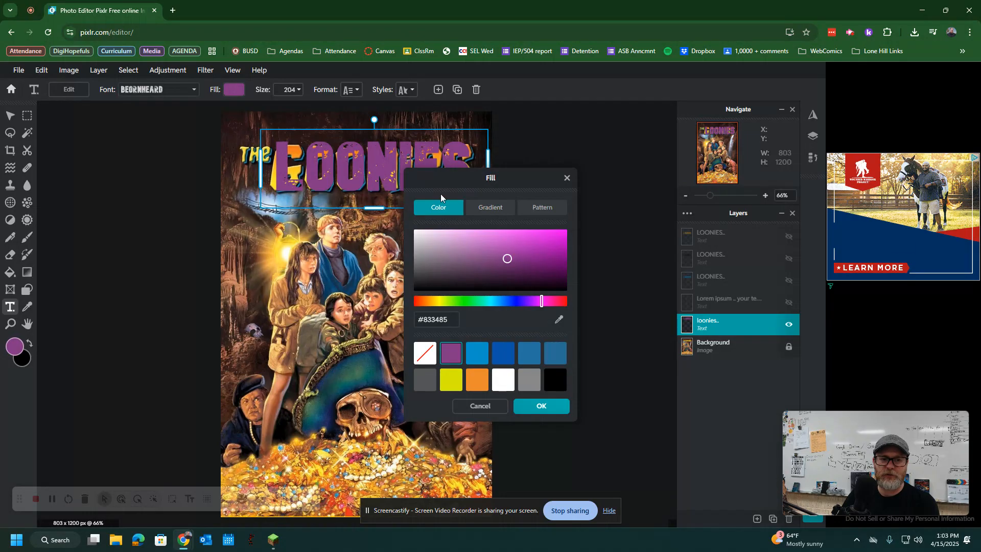
left_click(567, 178)
left_click_drag(400, 176, 393, 267)
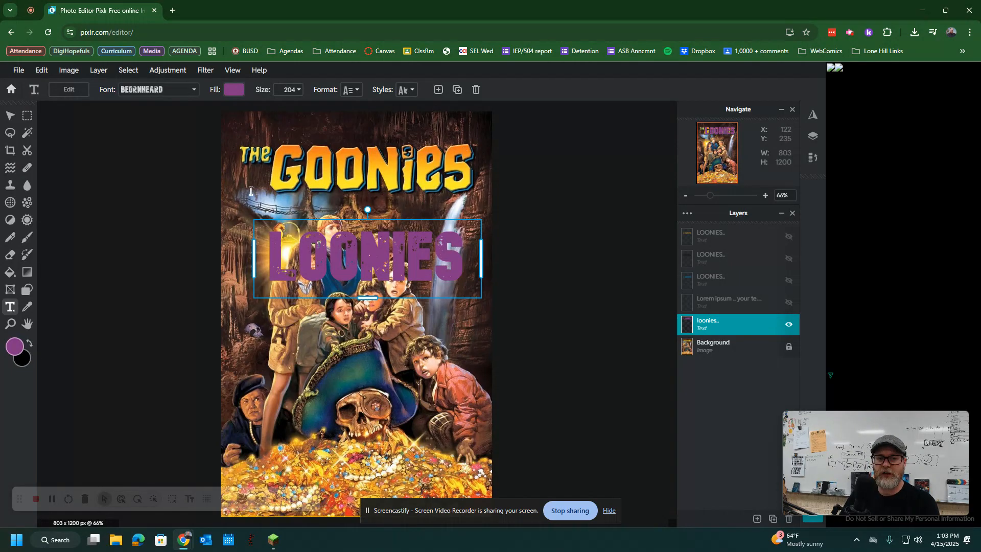
left_click_drag(368, 270, 374, 183)
Try a linear gradient fill on the LOONIES text with orange #E38533 as its start color
left_click(234, 91)
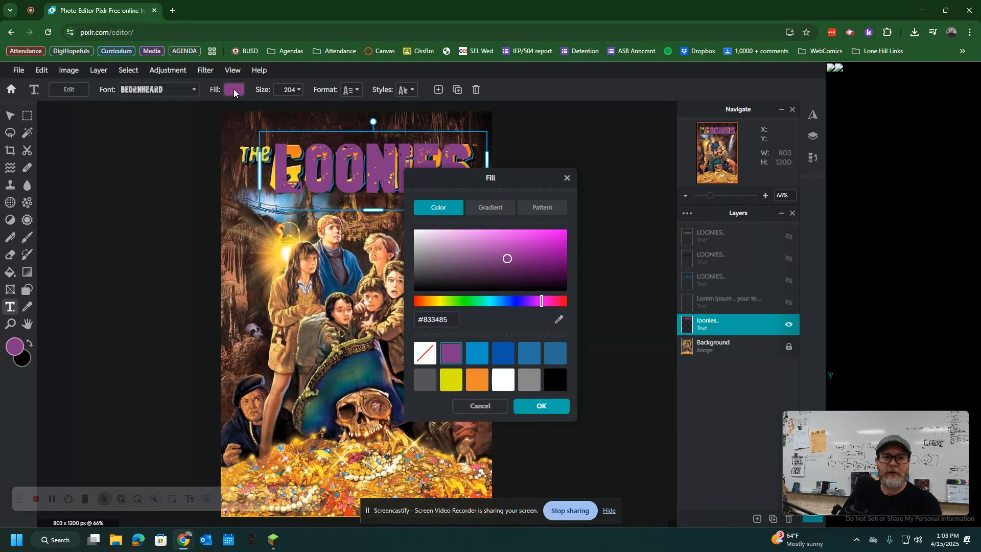
left_click(487, 209)
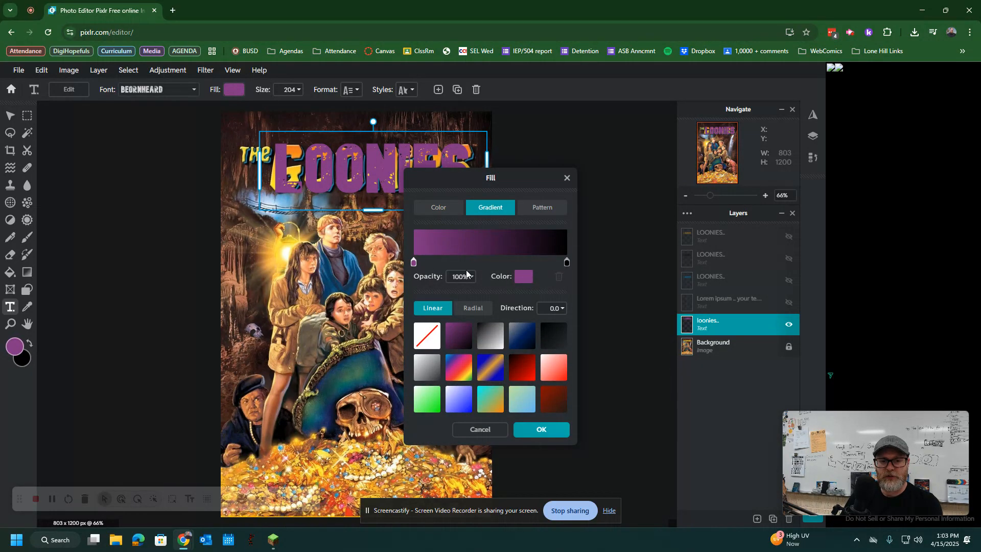
left_click(414, 263)
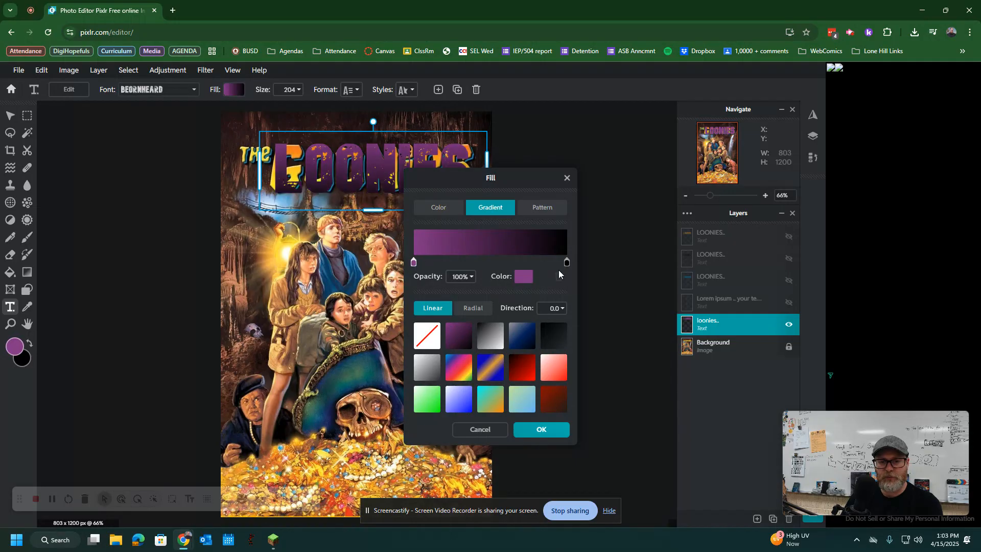
left_click(566, 263)
left_click(414, 263)
left_click(523, 278)
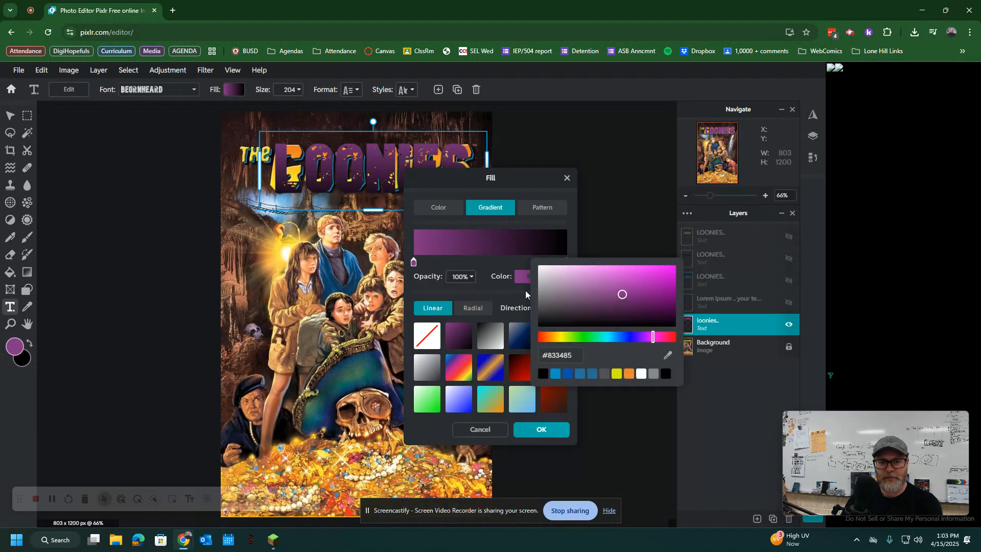
left_click(549, 337)
left_click_drag(624, 297, 668, 275)
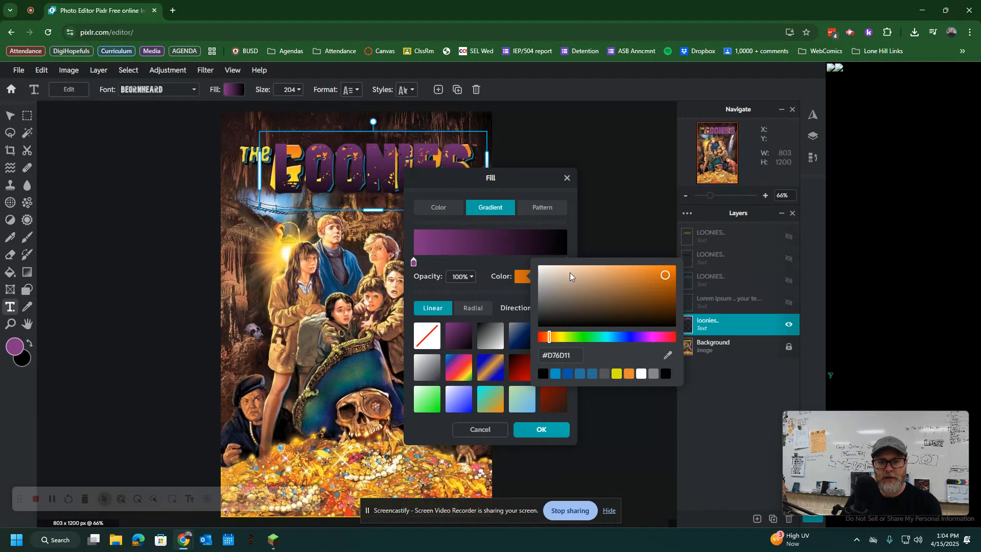
mouse_move(659, 277)
left_mouse_down()
mouse_move(619, 271)
mouse_move(645, 272)
left_mouse_up()
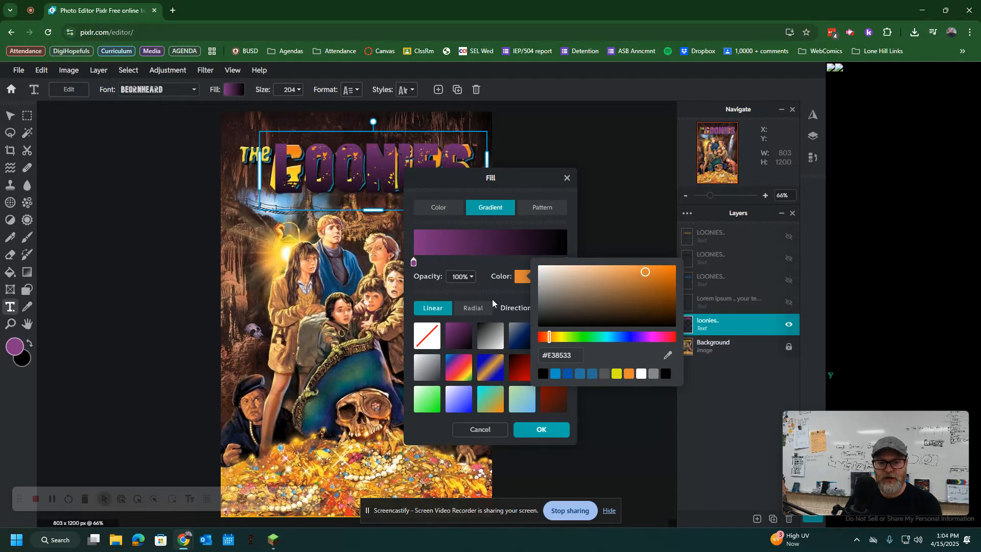
left_click(481, 268)
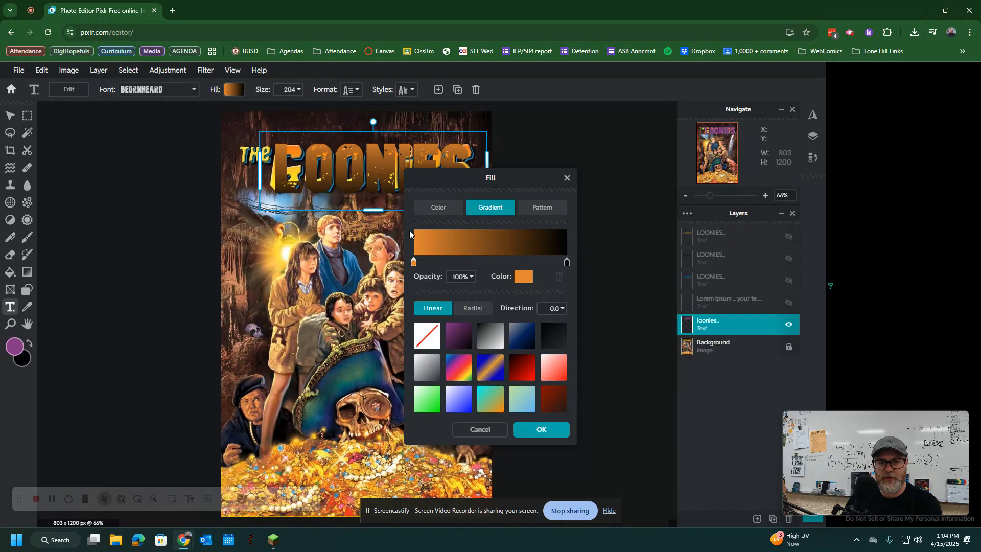
Try yellow #CEC110 as the gradient's end color and move the Fill dialog off the title
left_click(567, 263)
left_click(523, 277)
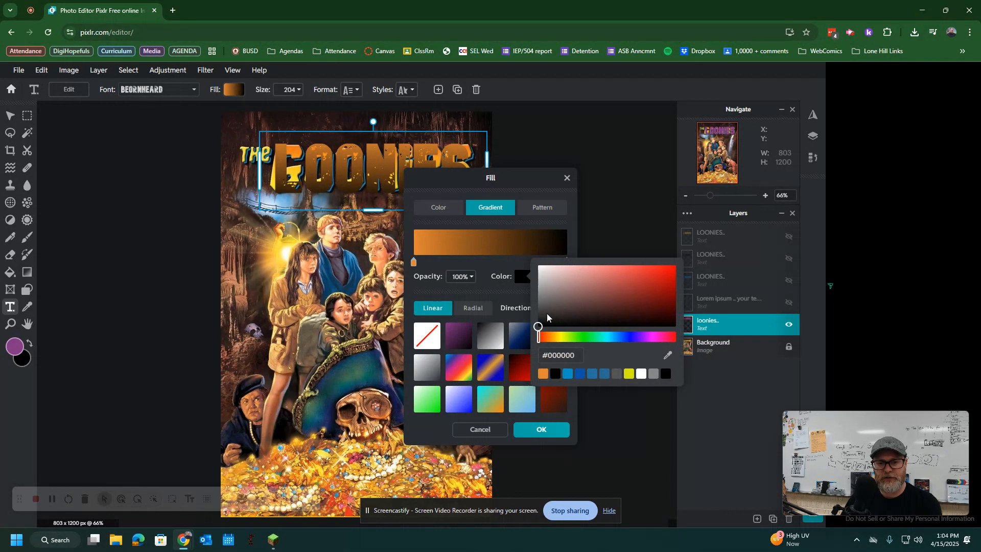
left_click_drag(553, 341, 560, 341)
mouse_move(613, 303)
left_mouse_down()
mouse_move(673, 274)
mouse_move(665, 277)
left_mouse_up()
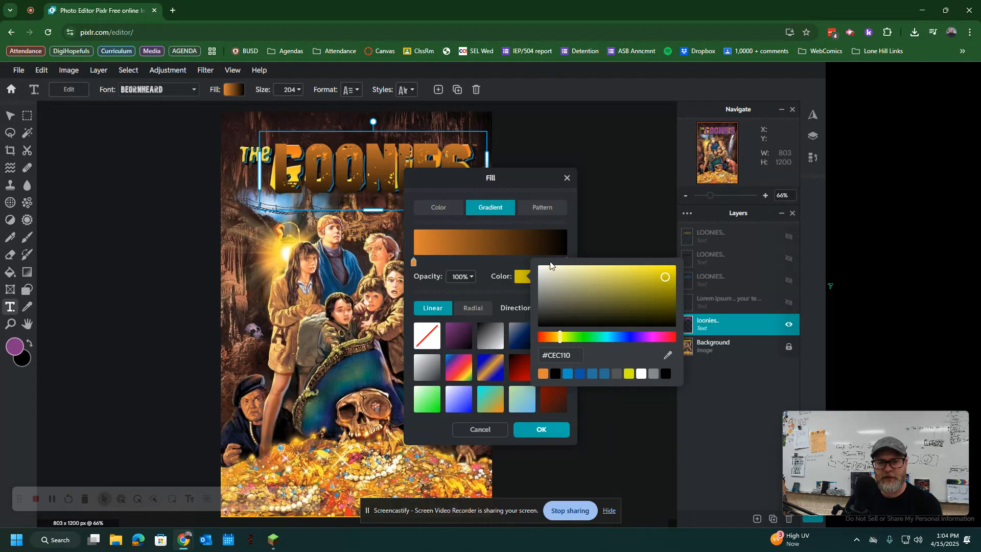
left_click(485, 284)
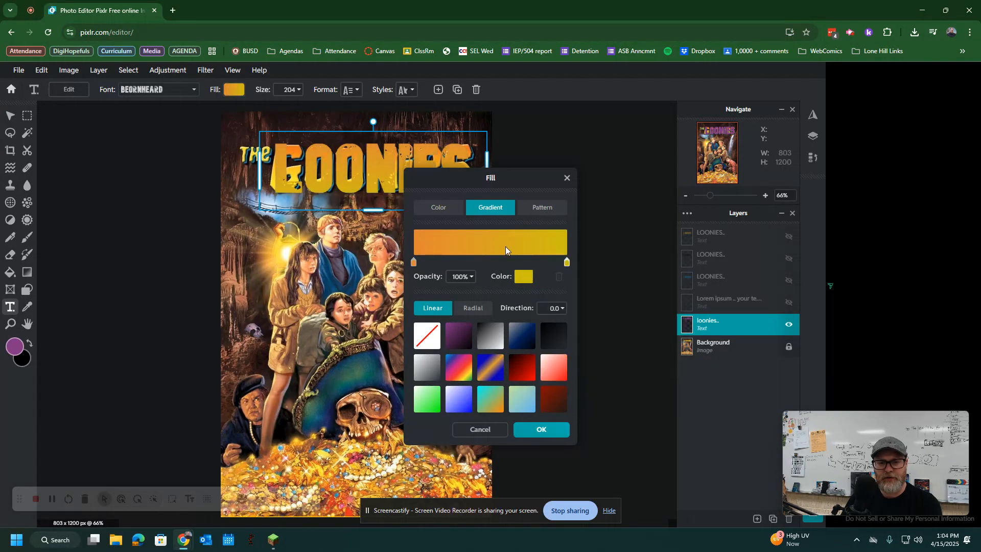
left_click_drag(483, 183, 533, 247)
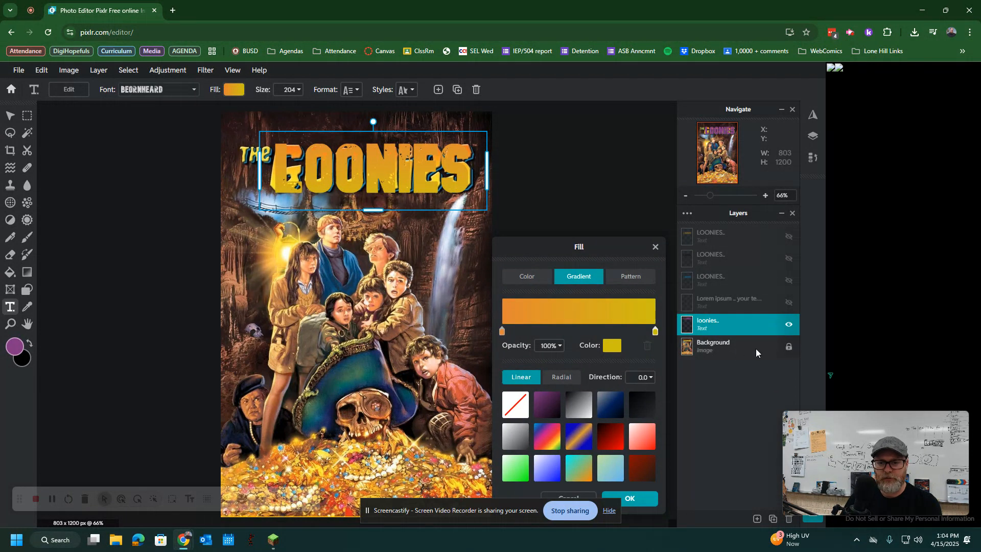
Discard the open fill changes and unlock the Background layer
right_click(790, 345)
key("Escape")
left_click(813, 349)
left_click(655, 247)
left_click(748, 345)
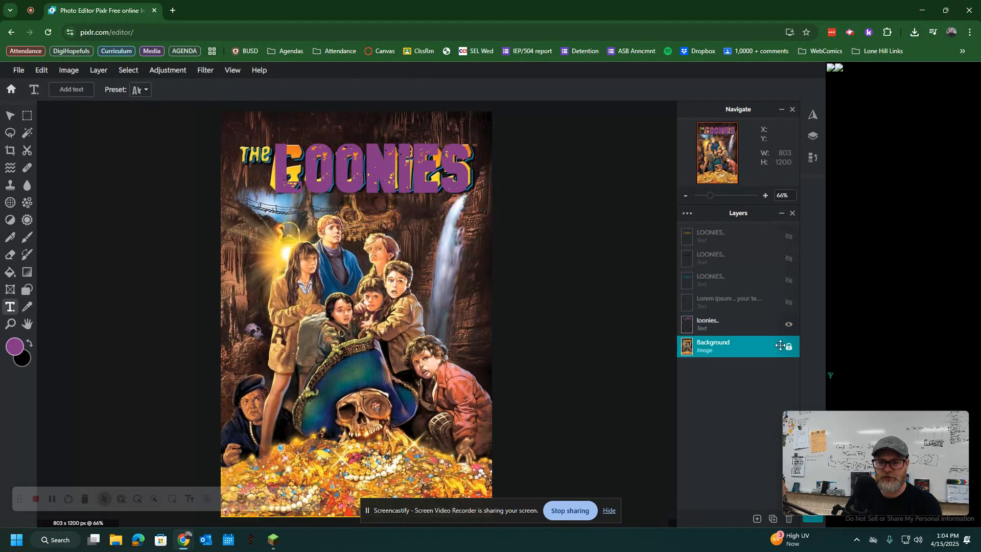
Give the LOONIES text a linear gradient fill with orange #E69026 as the start color
left_click(337, 153)
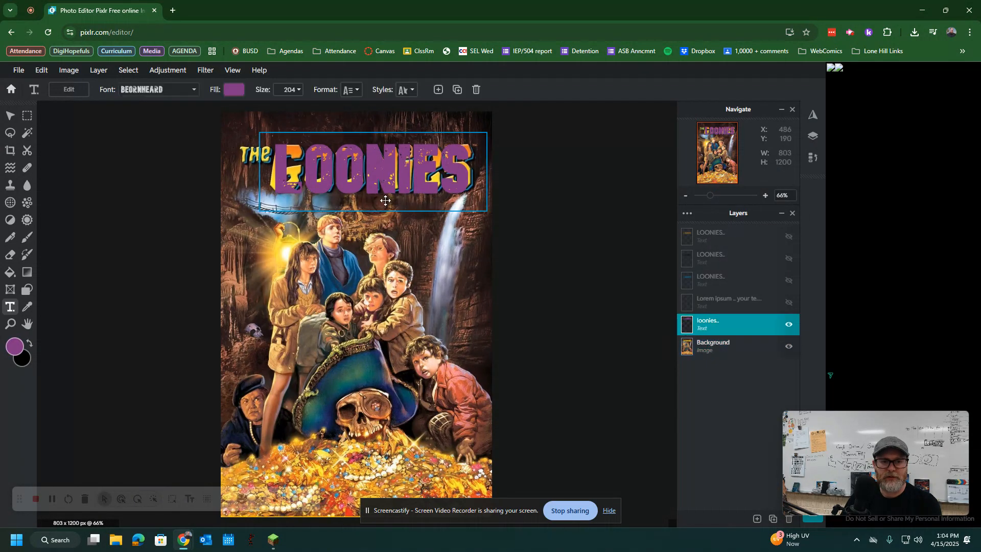
left_click(234, 90)
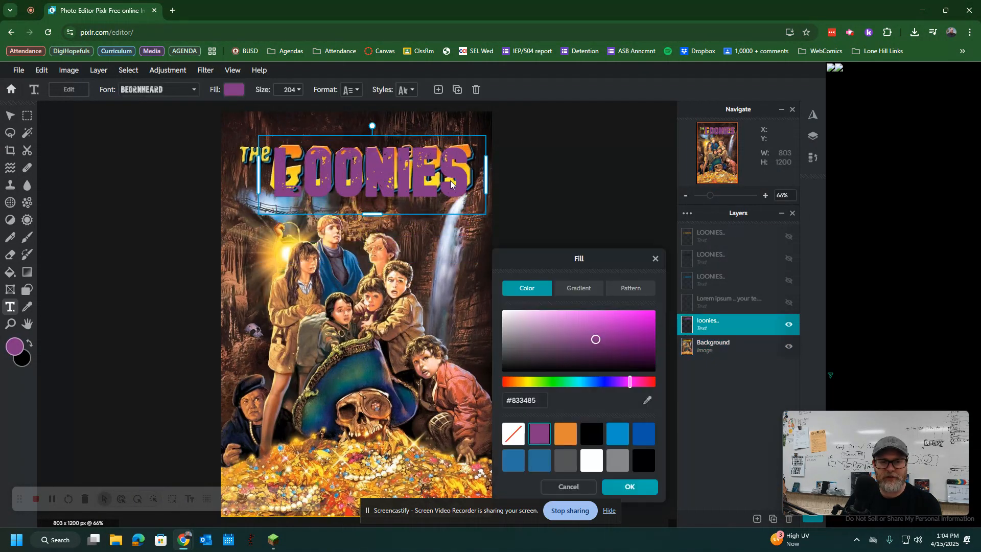
left_click(573, 289)
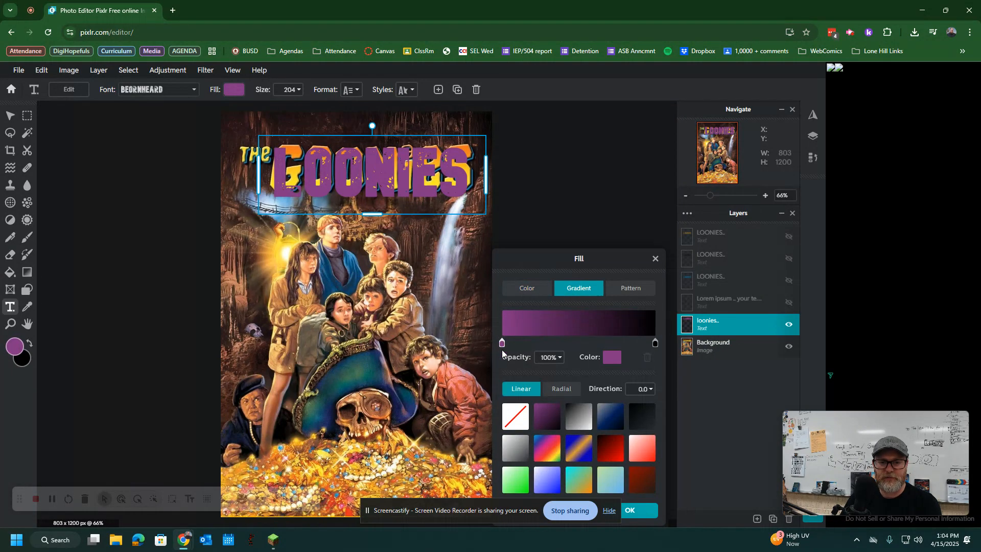
left_click(612, 357)
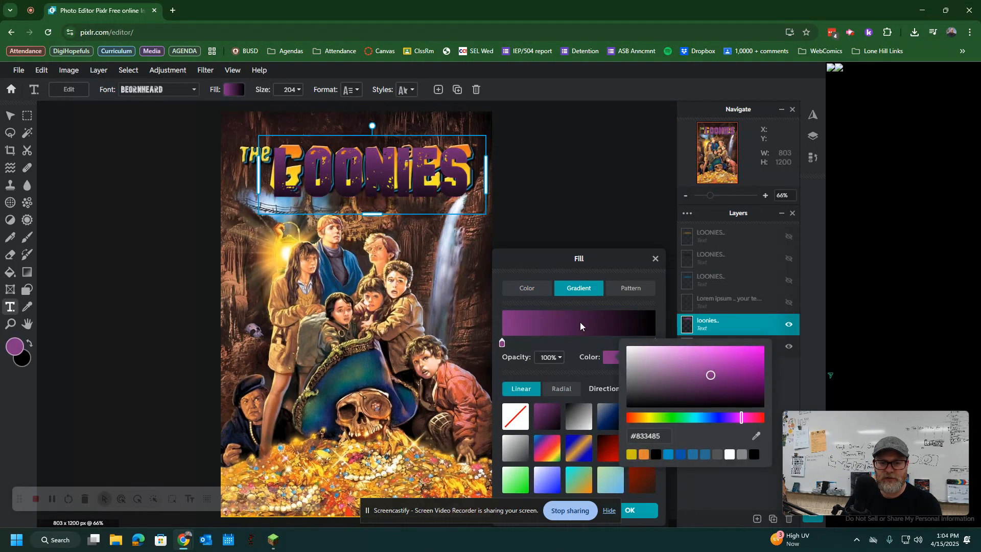
left_click(639, 417)
left_click_drag(734, 354, 741, 352)
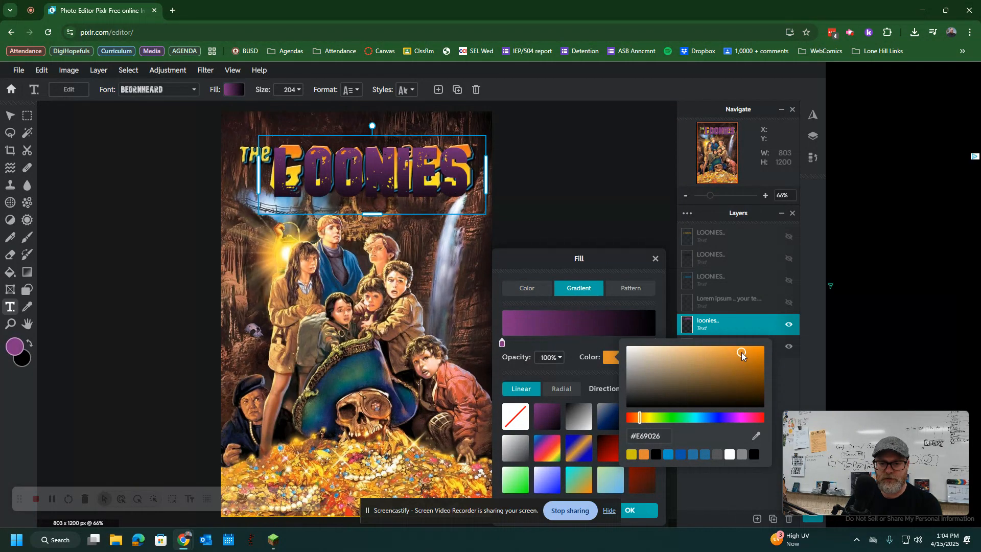
left_click(597, 339)
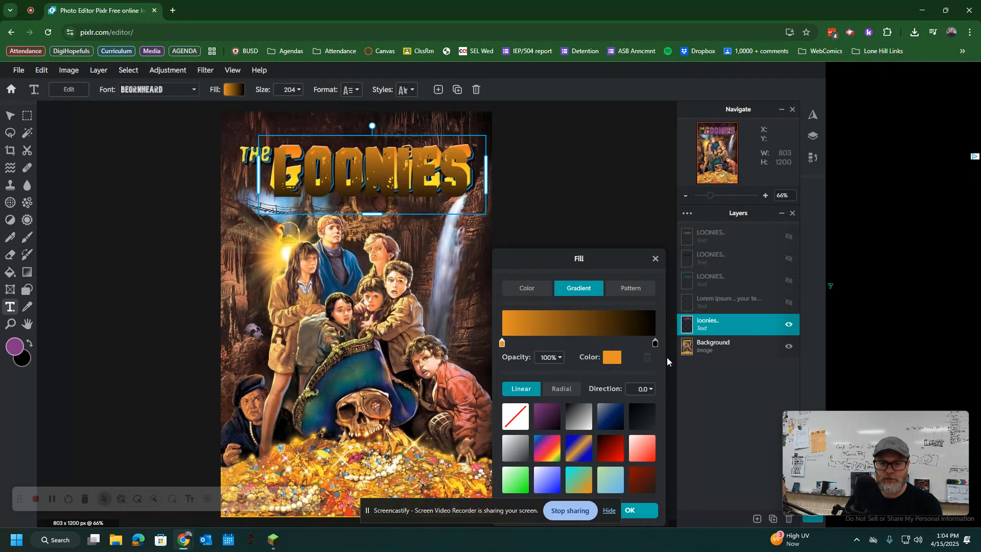
Set the gradient's end color to yellow #E0E30F and apply the fill to the LOONIES text
left_click(655, 343)
left_click(616, 357)
left_click(651, 419)
left_click_drag(704, 375, 755, 352)
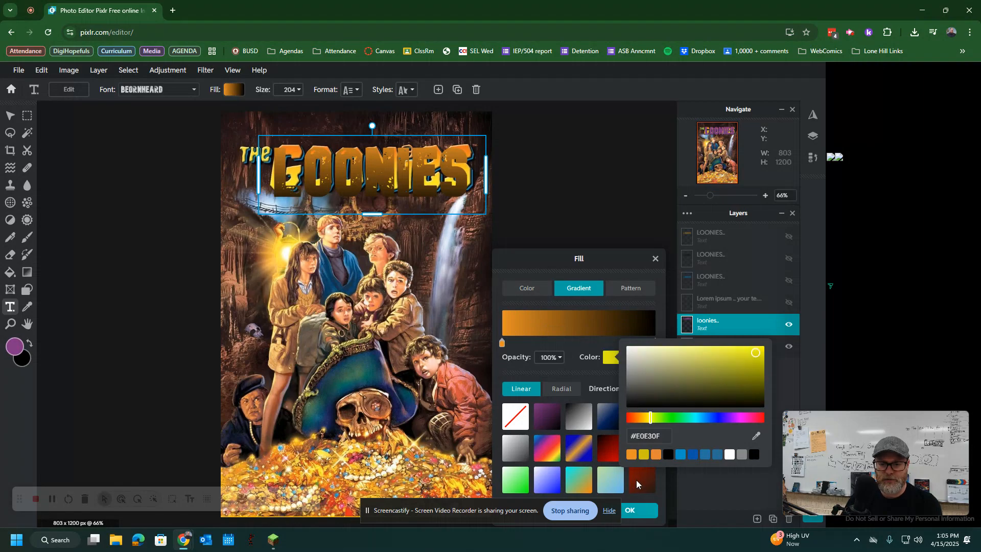
left_click(578, 366)
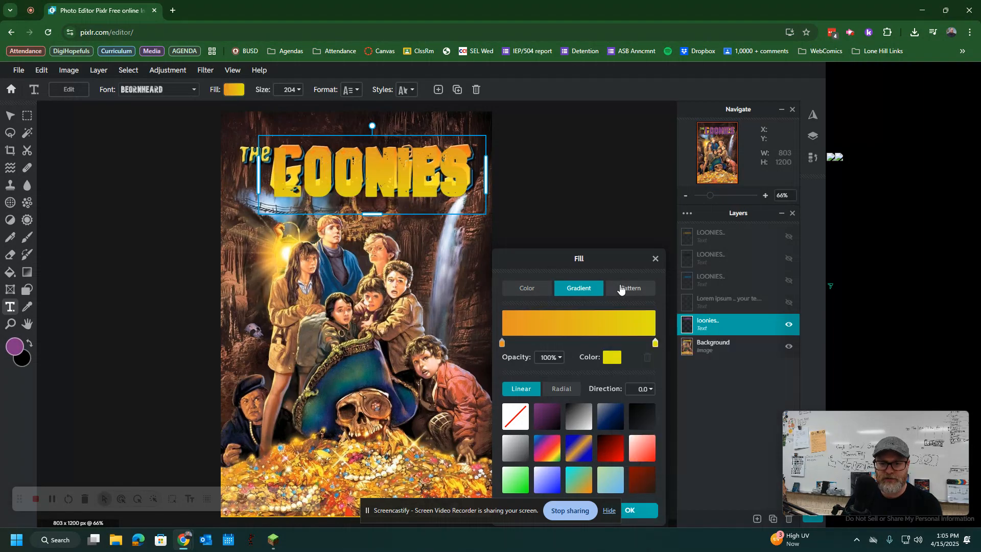
left_click_drag(606, 260, 586, 148)
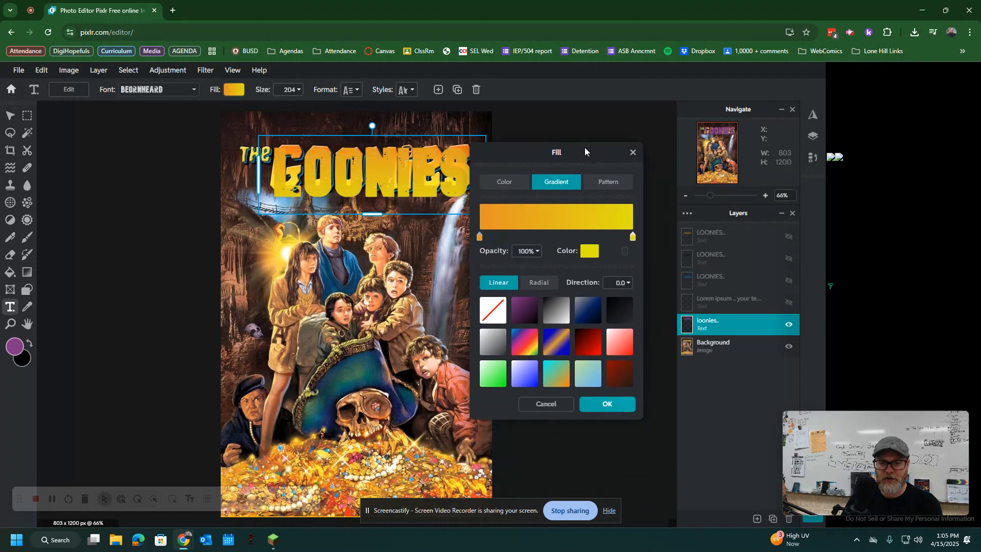
left_click(608, 400)
Move the LOONIES text below the GOONIES title and shift its gradient fill's orange stop inward
left_click_drag(364, 179, 391, 219)
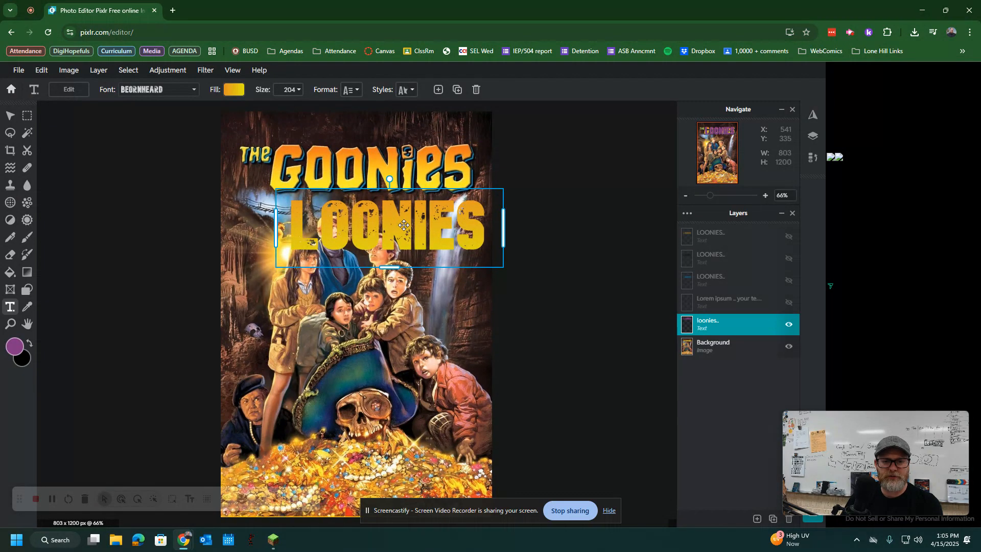
left_click(234, 89)
left_click_drag(484, 234, 528, 233)
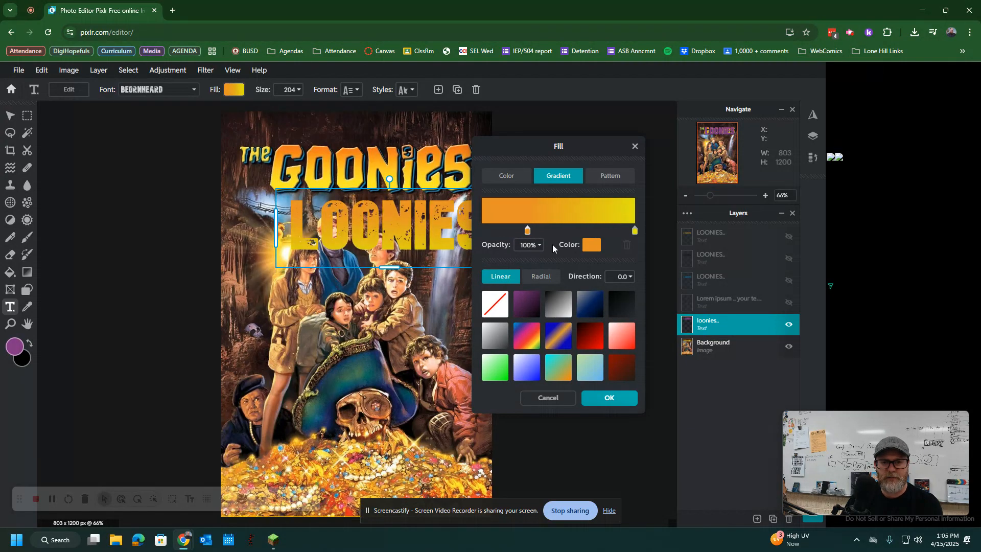
Darken the gradient's start color to a deep orange, apply the fill and nudge the LOONIES text back under the title
left_click(590, 249)
left_click_drag(727, 242, 738, 251)
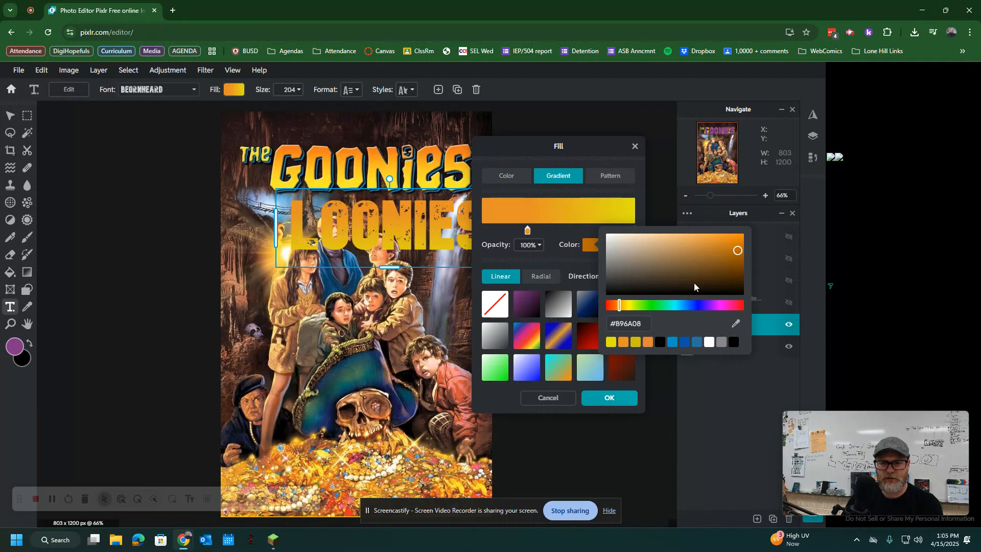
left_click(556, 260)
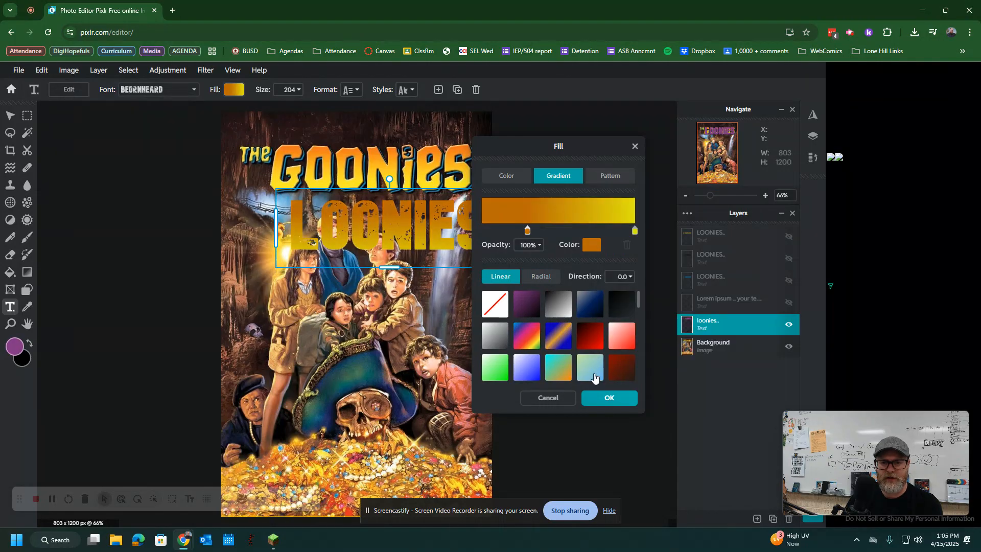
left_click(607, 399)
mouse_move(402, 230)
left_mouse_down()
mouse_move(385, 184)
mouse_move(394, 238)
left_mouse_up()
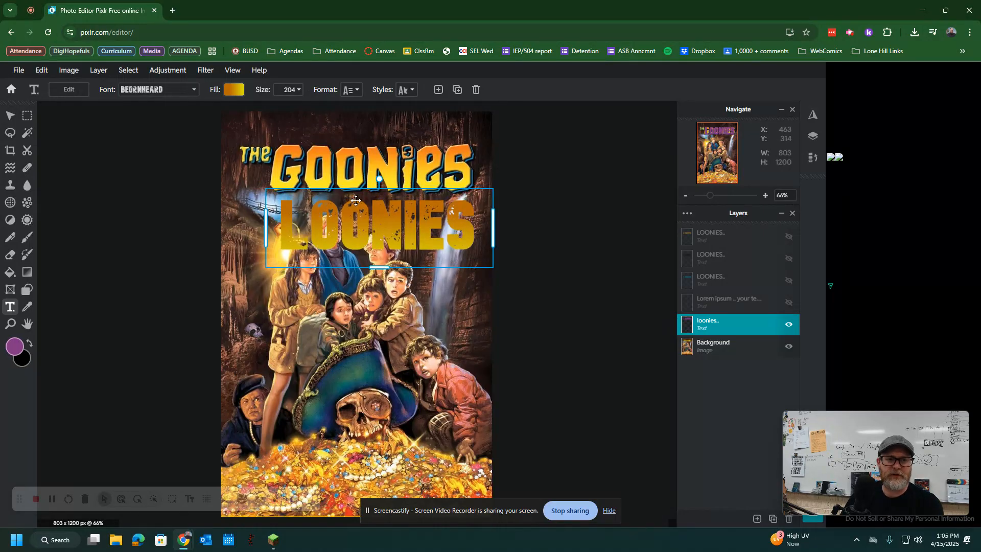
Set the gradient's end color to pale yellow #F1F29A and apply the fill to the LOONIES text
left_click(229, 92)
left_click(634, 230)
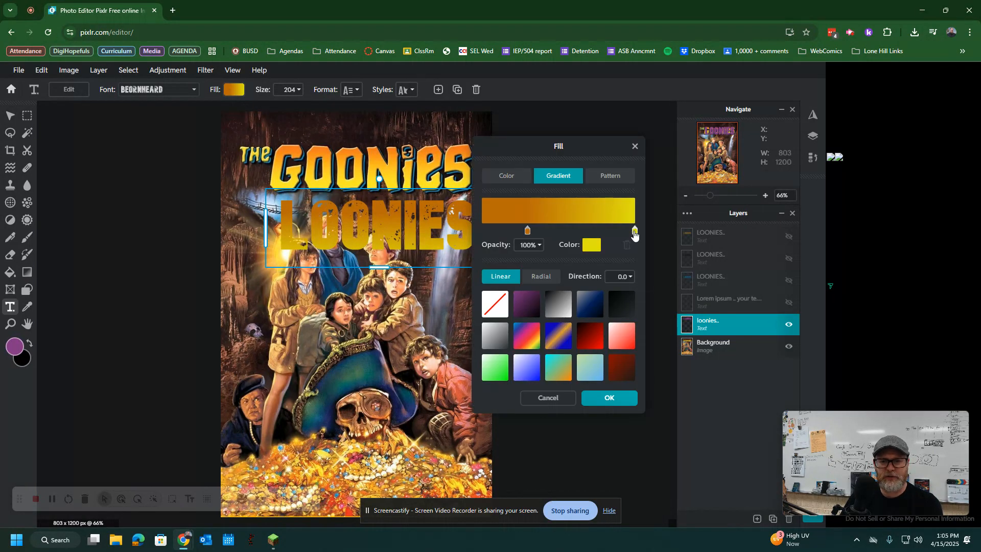
left_click(591, 246)
left_click_drag(736, 246, 656, 237)
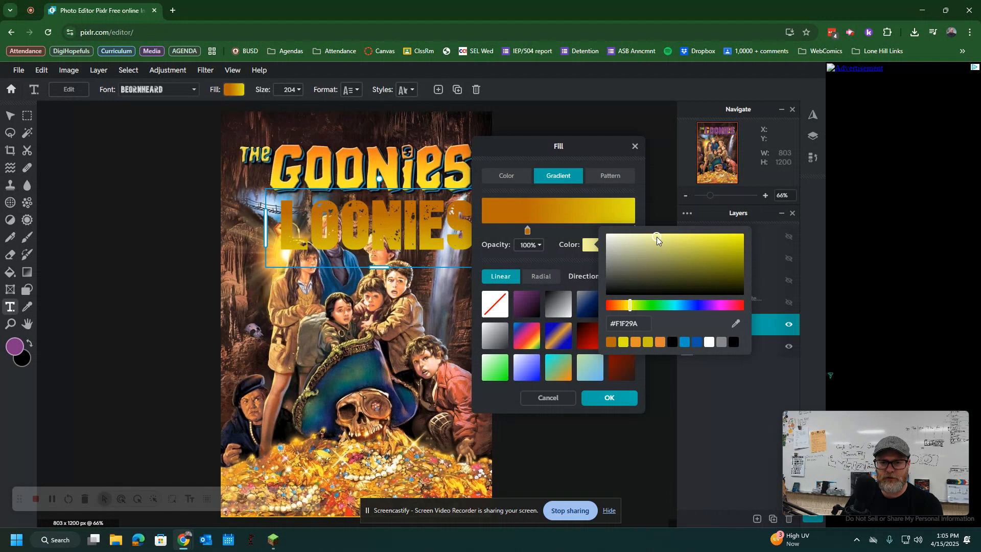
left_click(611, 398)
left_click(610, 398)
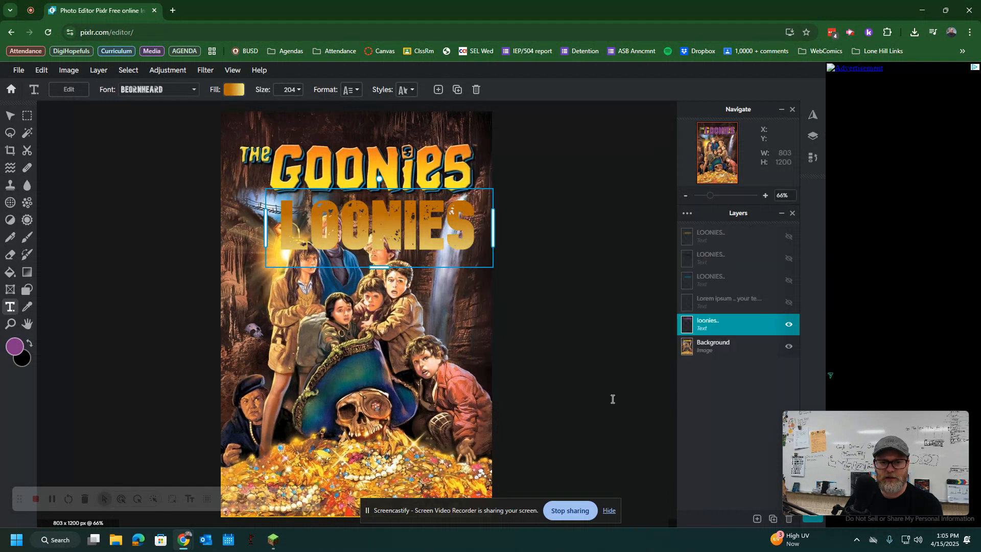
Shift the gradient's start stop back toward the beginning, brighten its color to golden yellow-orange and apply the fill
left_click(230, 92)
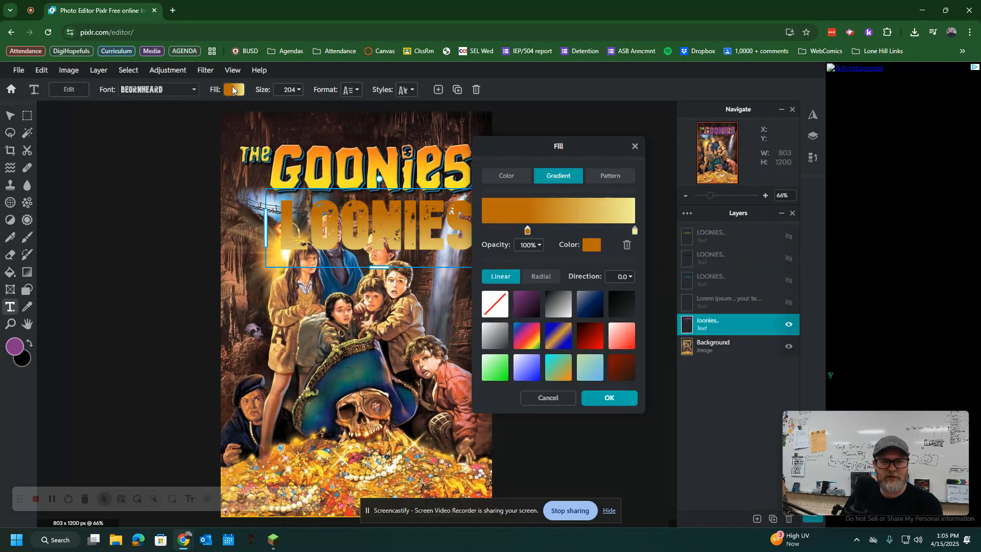
left_click_drag(525, 230, 495, 230)
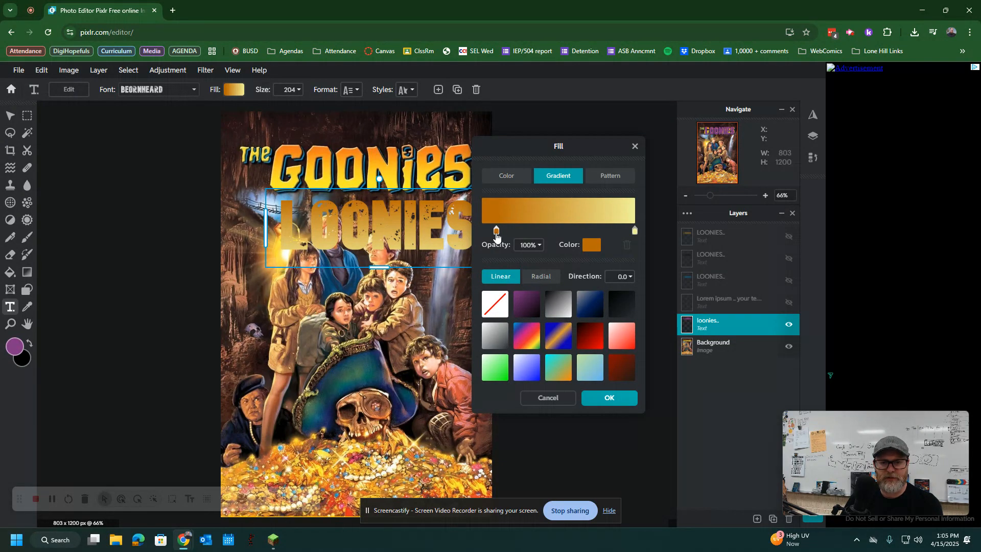
left_click(591, 244)
left_click_drag(737, 251, 733, 237)
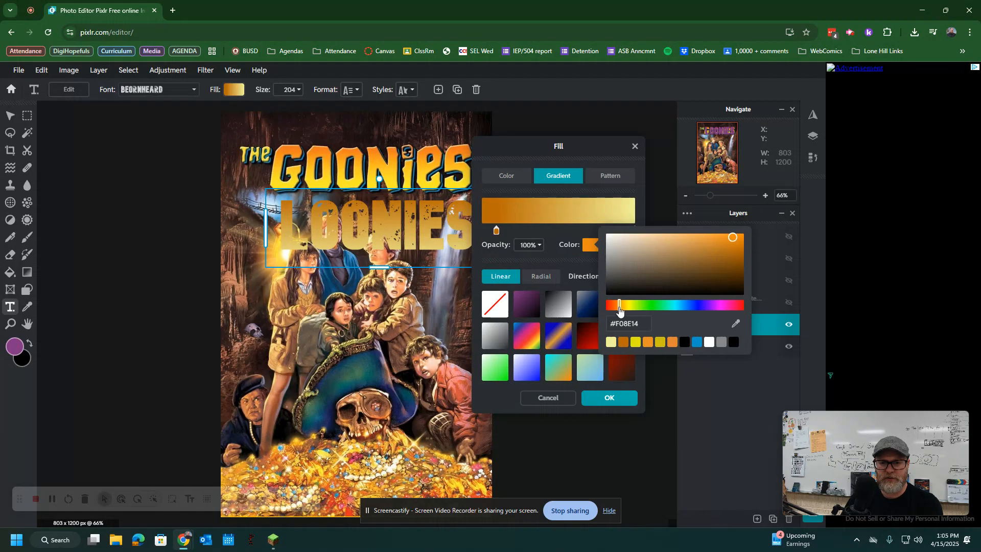
left_click_drag(620, 309, 623, 310)
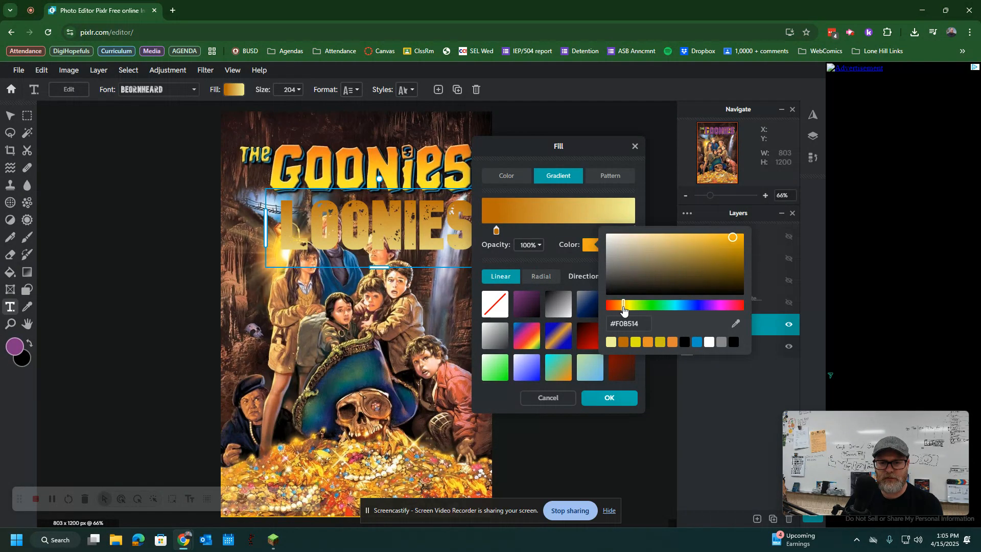
left_click_drag(730, 239, 745, 240)
left_click(610, 398)
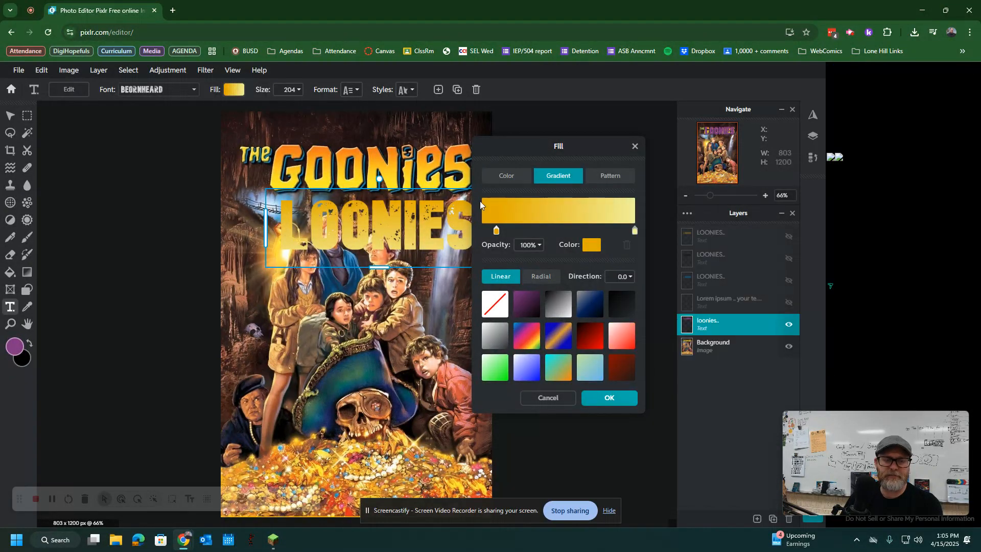
left_click(610, 403)
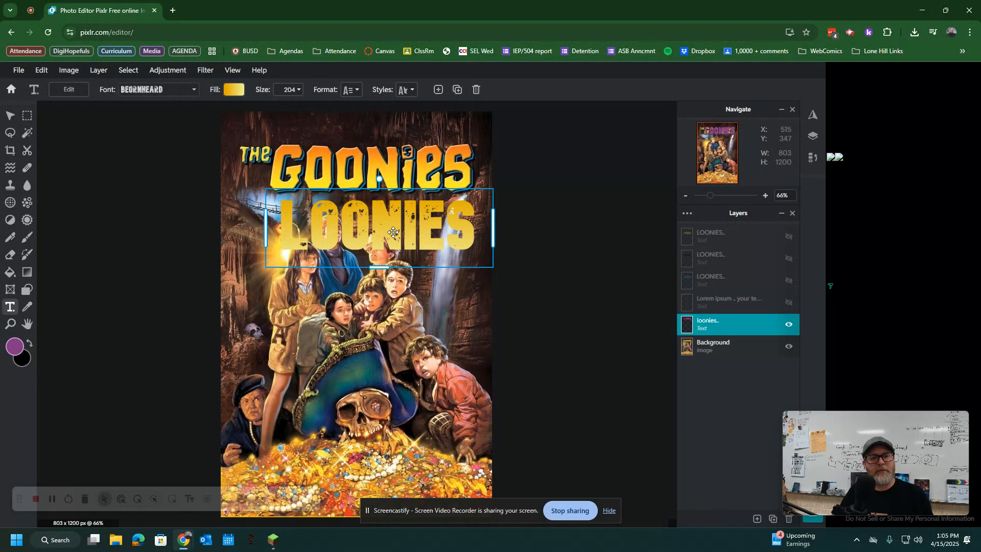
Duplicate the LOONIES text layer and separate the two copies below the GOONIES title
left_click_drag(396, 232, 406, 256)
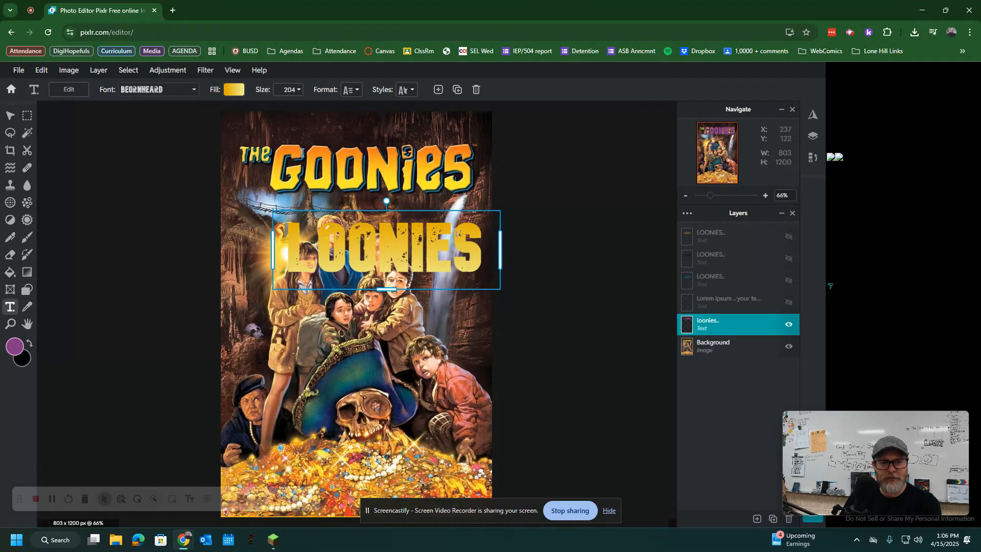
left_click_drag(385, 254, 378, 190)
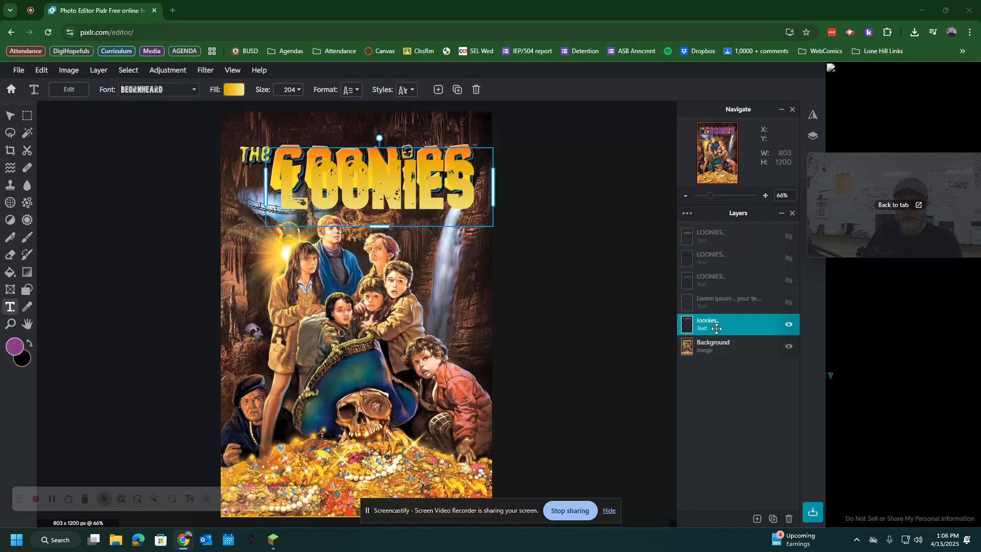
key("ctrl+j")
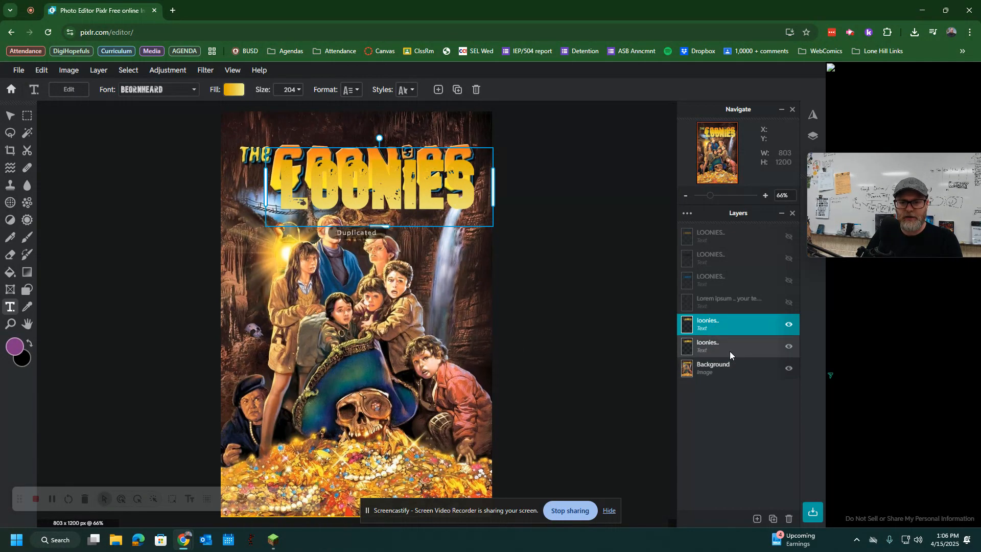
left_click_drag(372, 176, 388, 229)
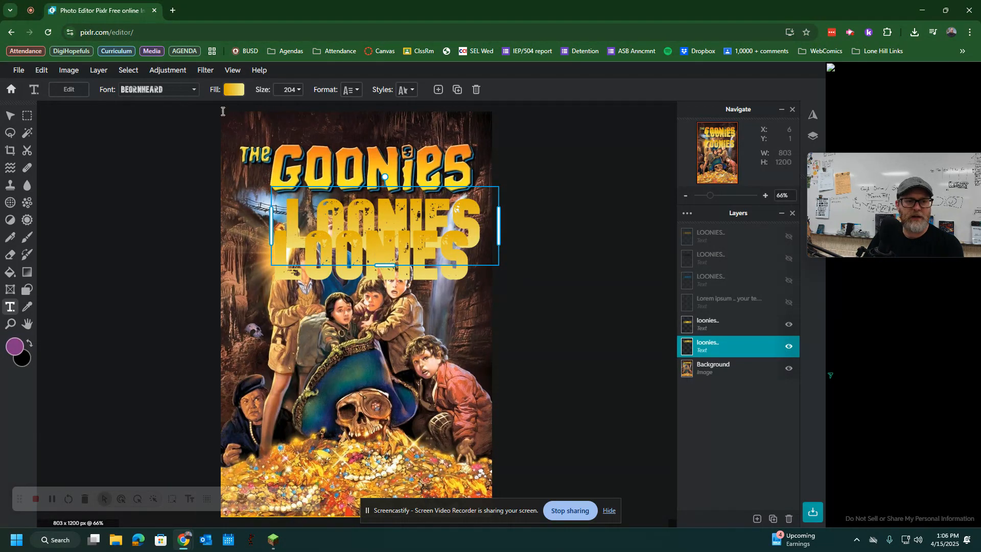
Fill the lower LOONIES text layer with solid black
left_click(231, 91)
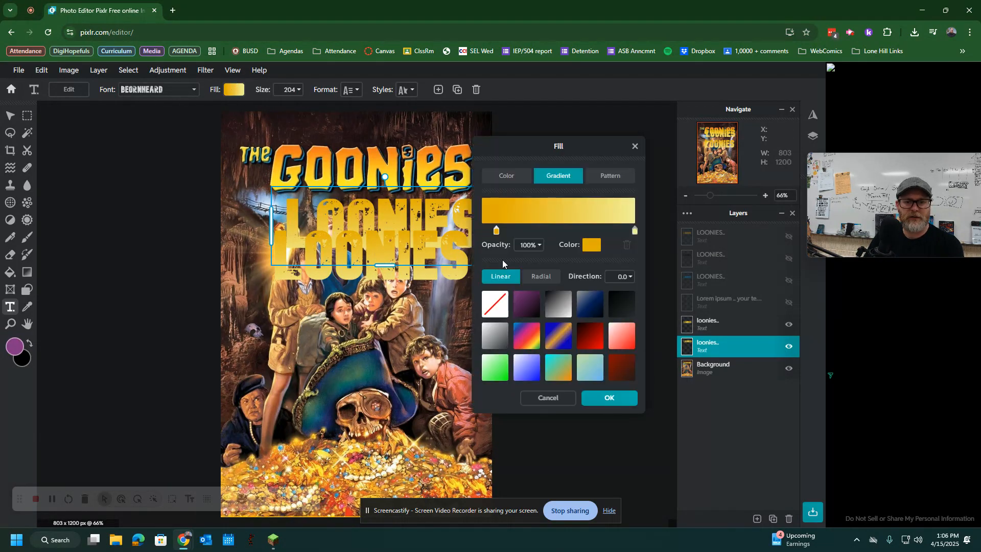
left_click(506, 175)
left_click(519, 321)
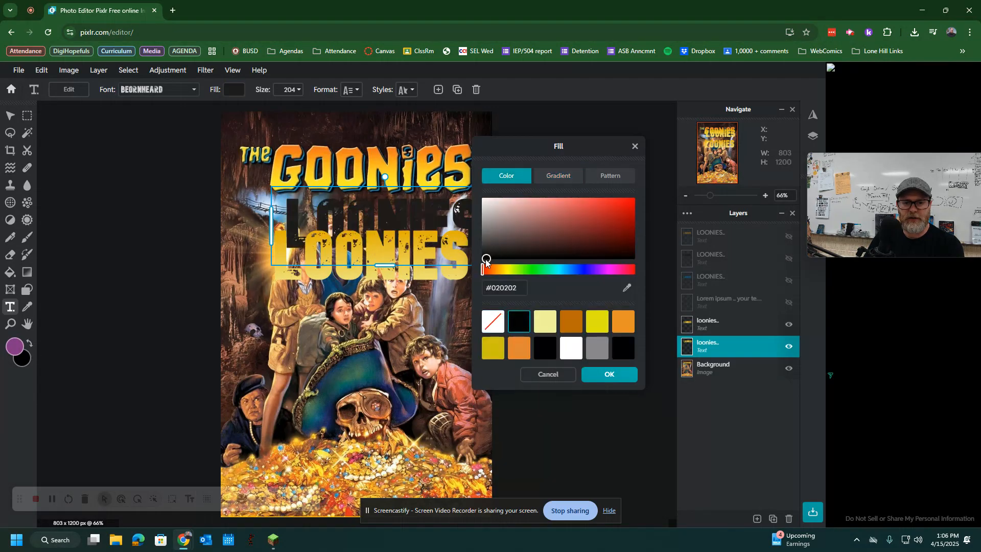
left_click(608, 374)
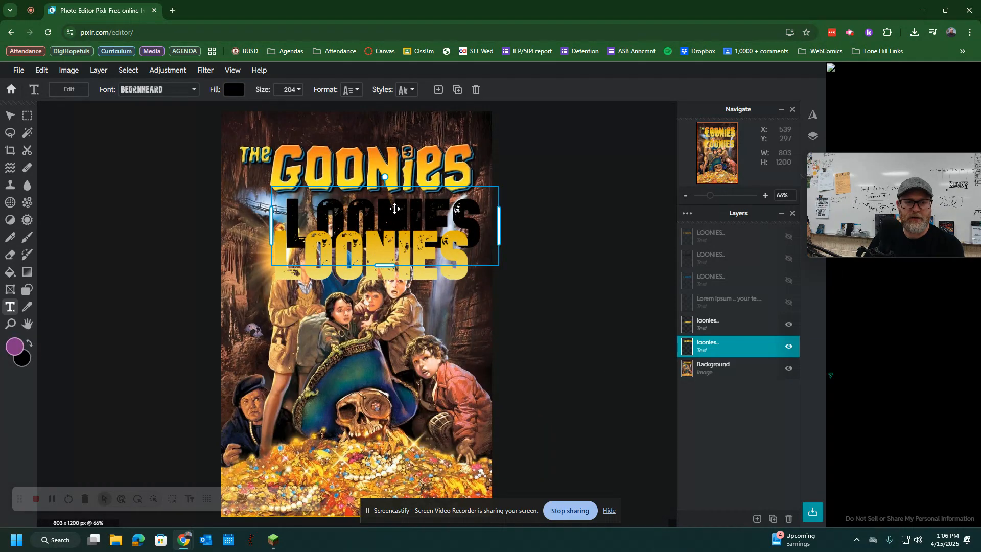
Nudge the black LOONIES copy behind the gradient text so it forms a slightly offset drop shadow down and to the right
left_click_drag(419, 228, 368, 261)
key("Down")
key("Down")
key("Down")
key("Down")
key("Down")
key("Down")
key("Down")
key("Down")
key("Down")
key("Down")
key("Down")
key("Down")
key("Down")
key("Down")
key("Down")
key("Down")
key("Down")
key("Down")
key("Down")
key("Down")
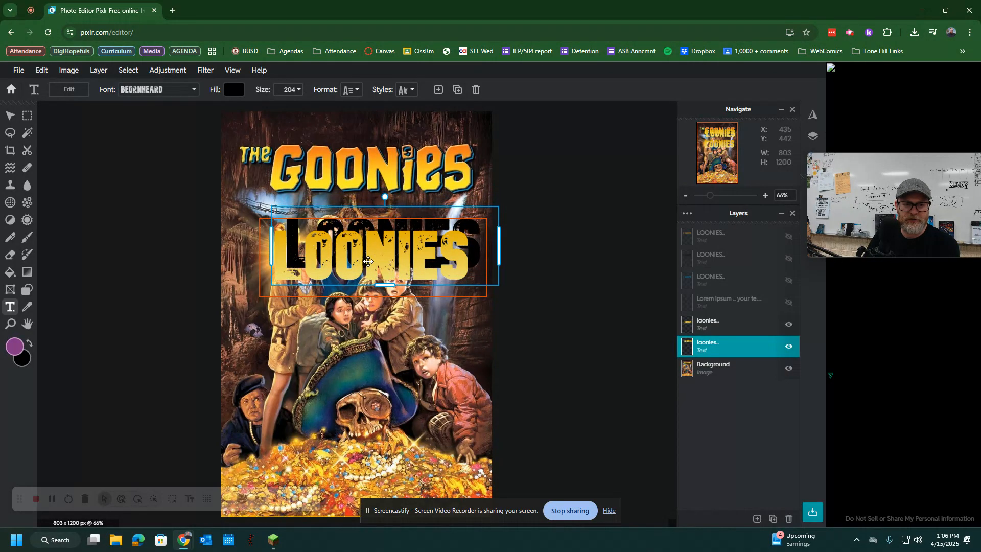
key("Left")
key("Left")
key("Left")
key("Left")
key("Left")
key("Left")
key("Left")
key("Left")
key("Left")
key("Left")
key("Left")
key("Left")
key("Left")
key("Left")
key("Left")
key("Left")
key("Left")
key("Left")
key("Left")
key("Left")
key("Up")
key("Up")
key("Up")
key("Up")
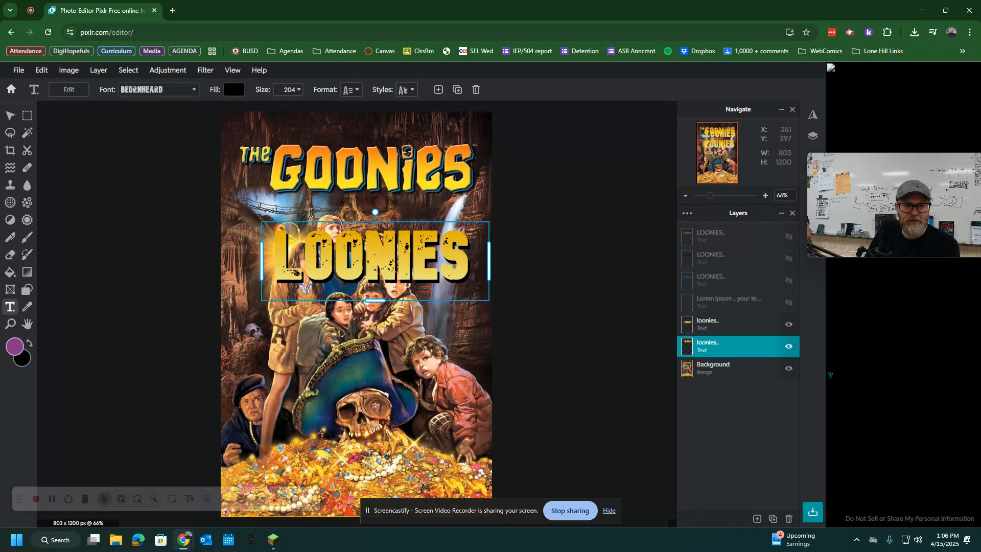
key("Up")
key("Up")
key("Up")
key("Left")
key("Left")
key("Left")
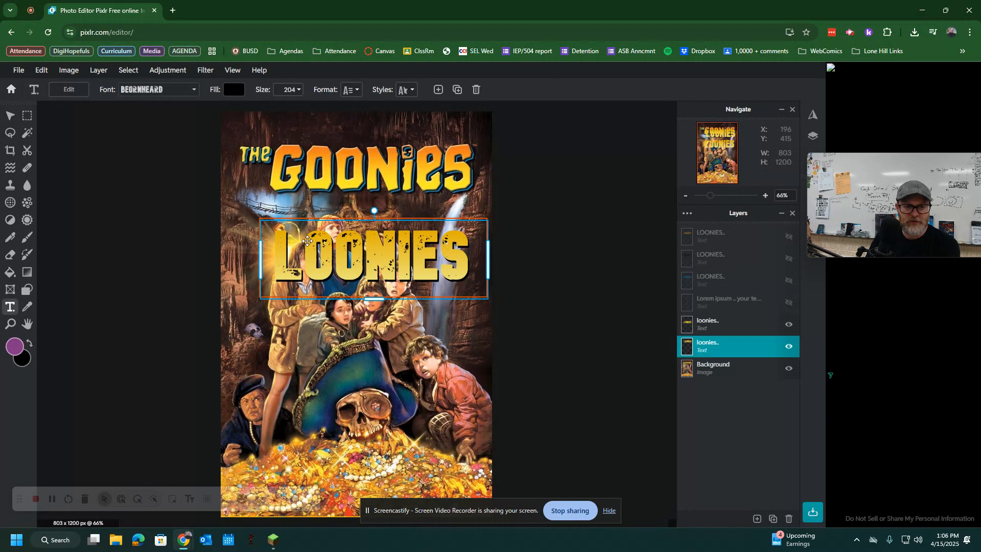
Compare the LOONIES shadow with the GOONIES lettering's outline up close and toggle the black layer off and on
scroll(287, 251, "up", 5)
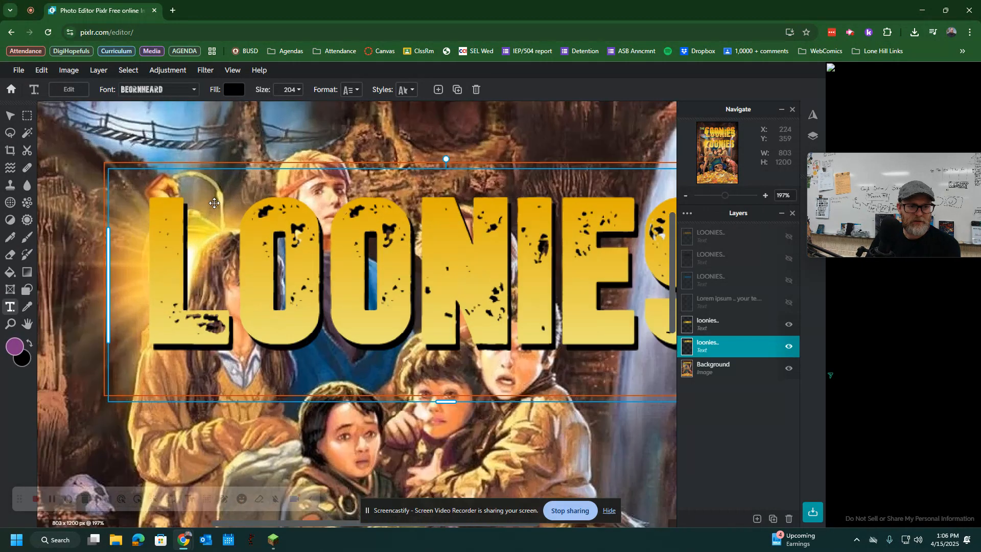
scroll(595, 259, "down", 2)
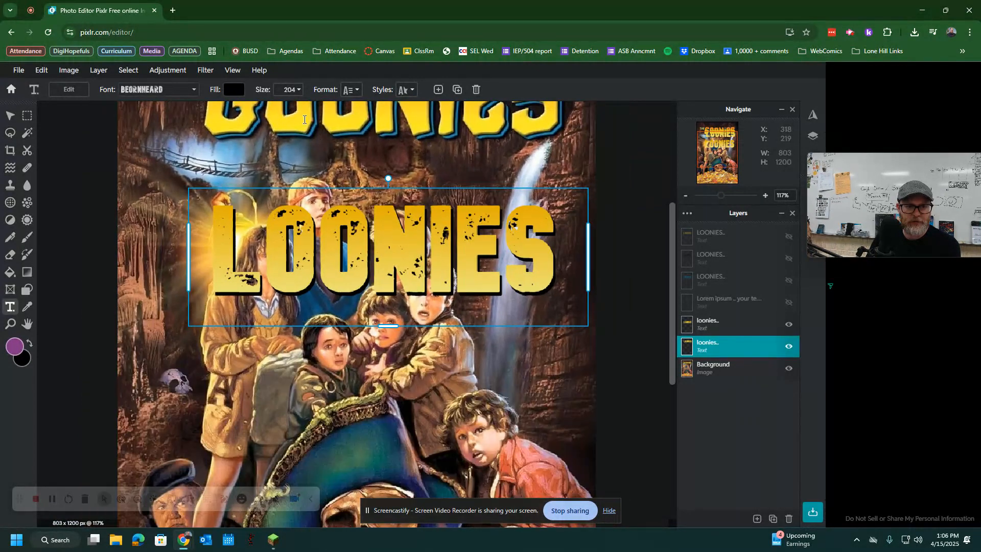
scroll(303, 120, "up", 4)
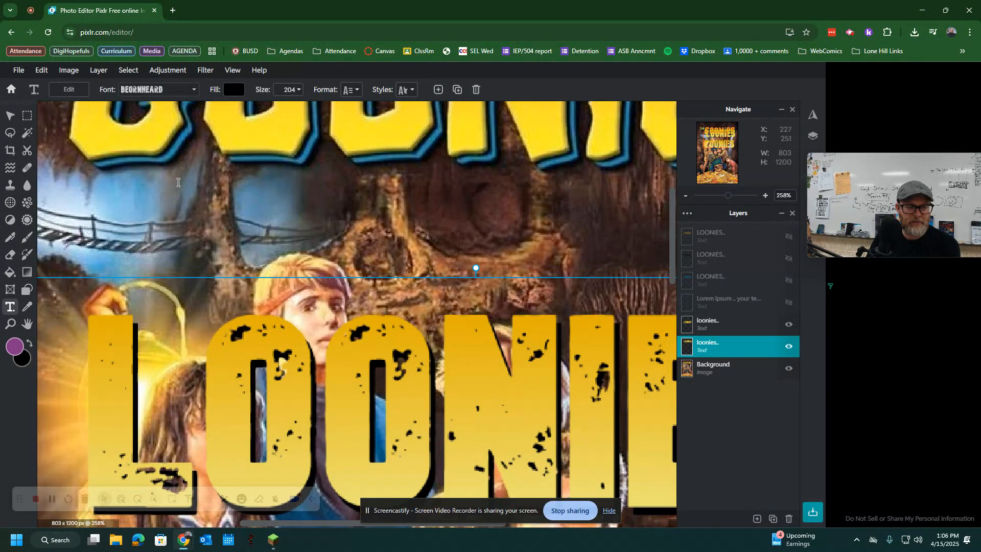
scroll(178, 182, "down", 2)
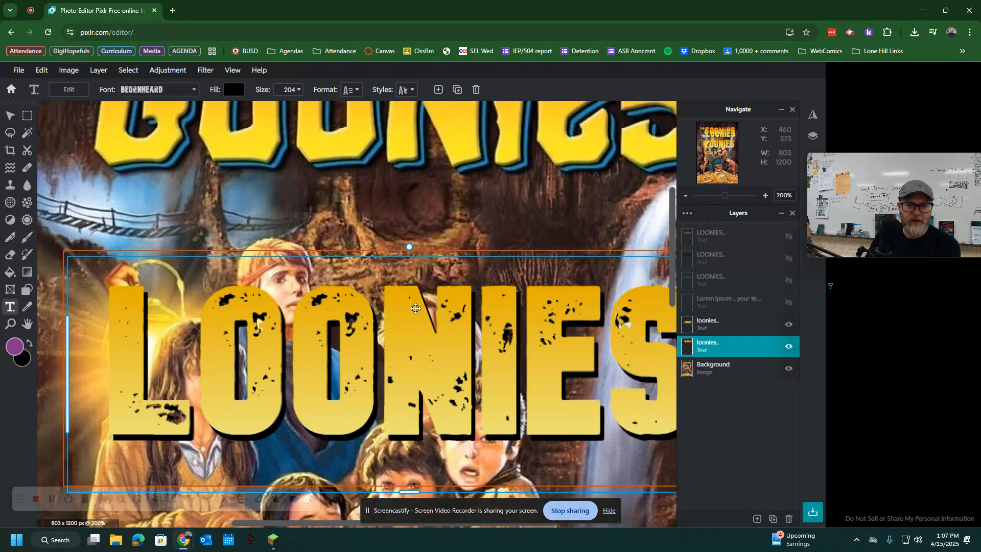
scroll(416, 308, "down", 3)
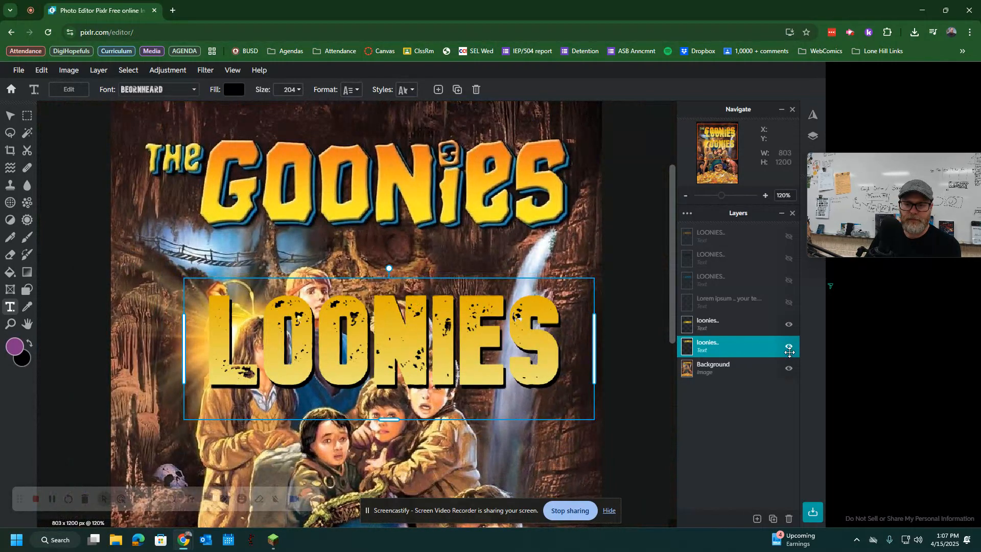
left_click(790, 349)
left_click(790, 350)
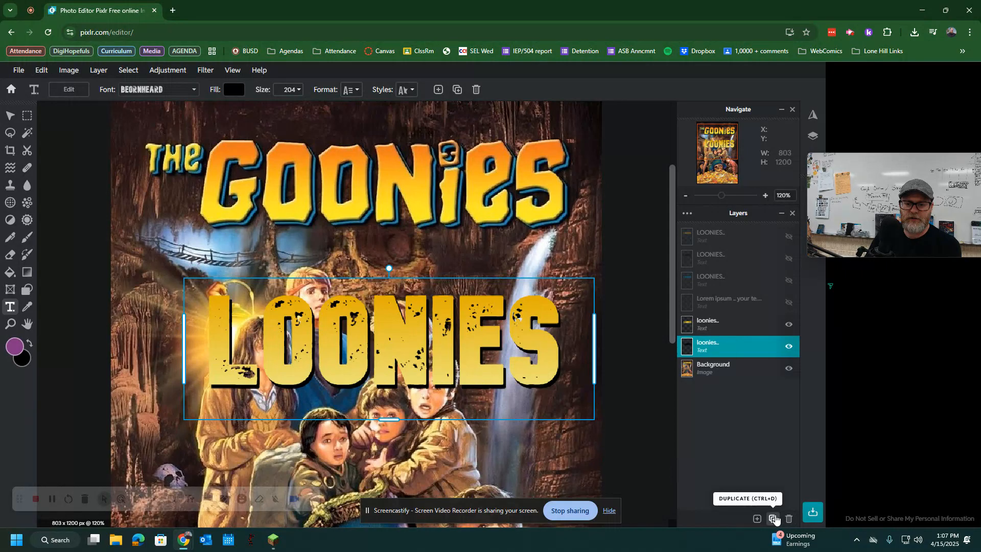
Duplicate the black LOONIES layer and nudge the lower copy slightly down and right to extend the shadow
key("ctrl+j")
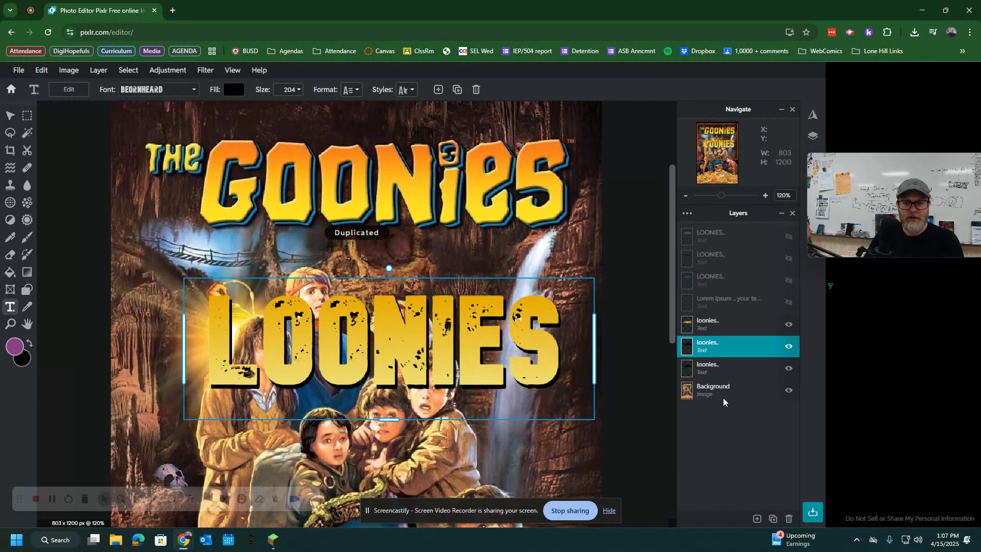
left_click(721, 365)
key("Down")
key("Down")
key("Down")
key("Down")
key("Down")
key("Down")
key("Down")
key("Down")
key("Down")
key("Down")
key("Down")
key("Down")
key("Down")
key("Right")
key("Right")
key("Right")
key("Up")
key("Up")
key("Up")
key("Up")
key("Up")
key("Up")
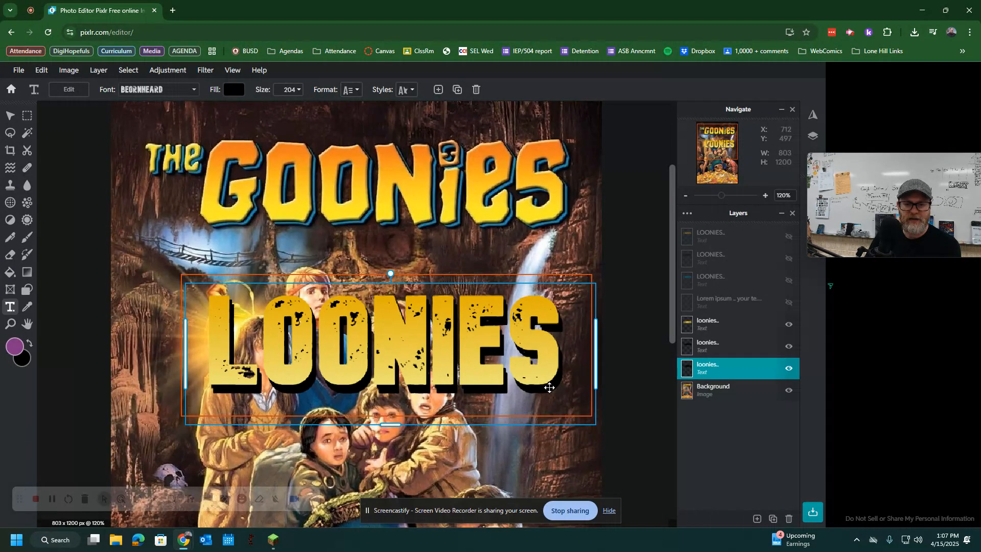
Fill the lowest LOONIES copy with a solid bright blue to match the GOONIES title's blue edge
left_click(239, 90)
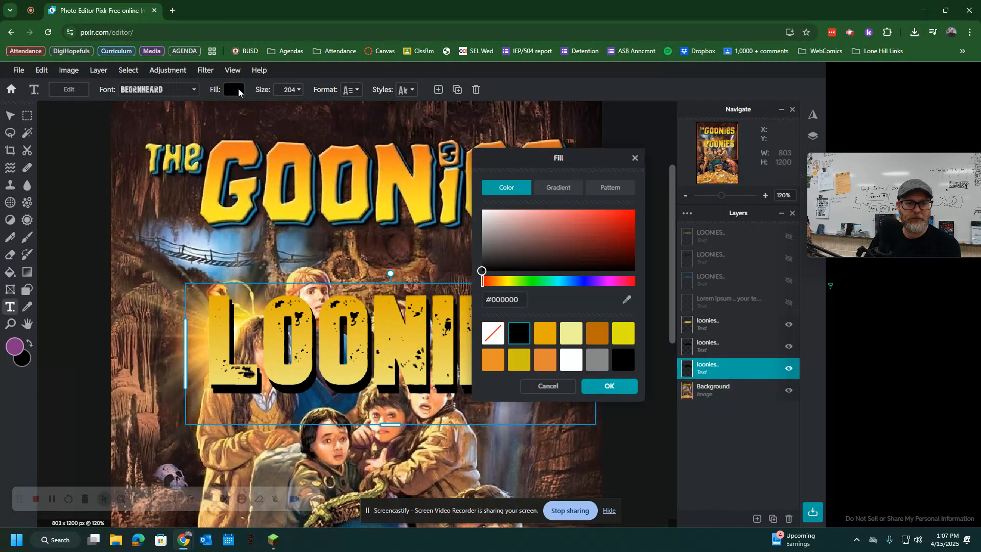
left_click(569, 282)
left_click(562, 214)
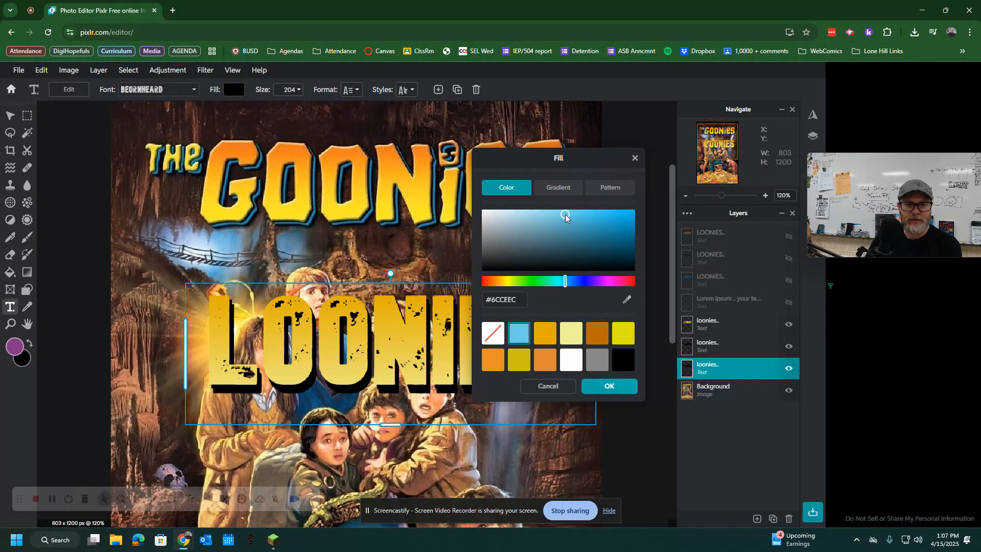
left_click_drag(562, 214, 628, 226)
left_click(598, 386)
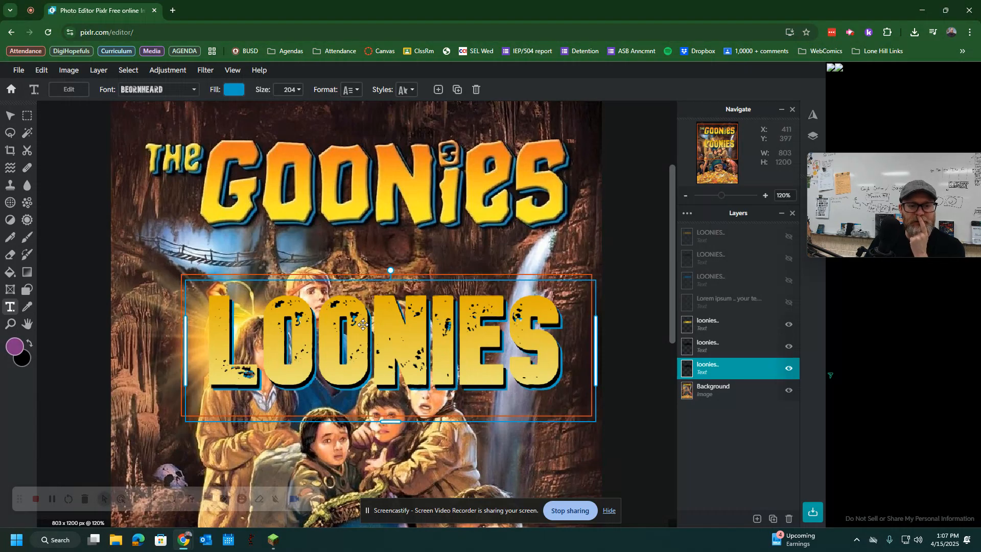
Nudge the gradient LOONIES text slightly left above its black and blue shadow copies
left_click(719, 326)
left_click_drag(277, 332, 286, 319)
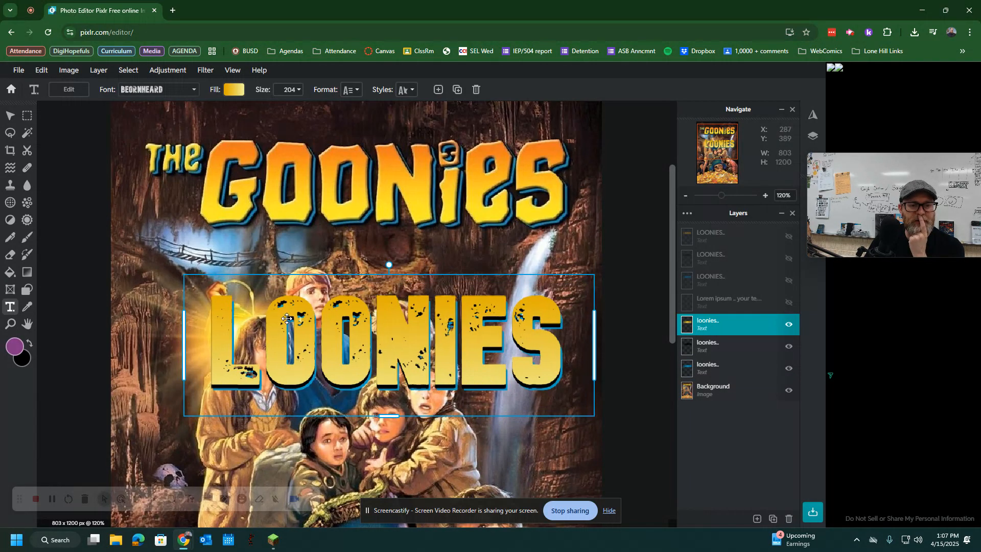
key("Left")
key("Left")
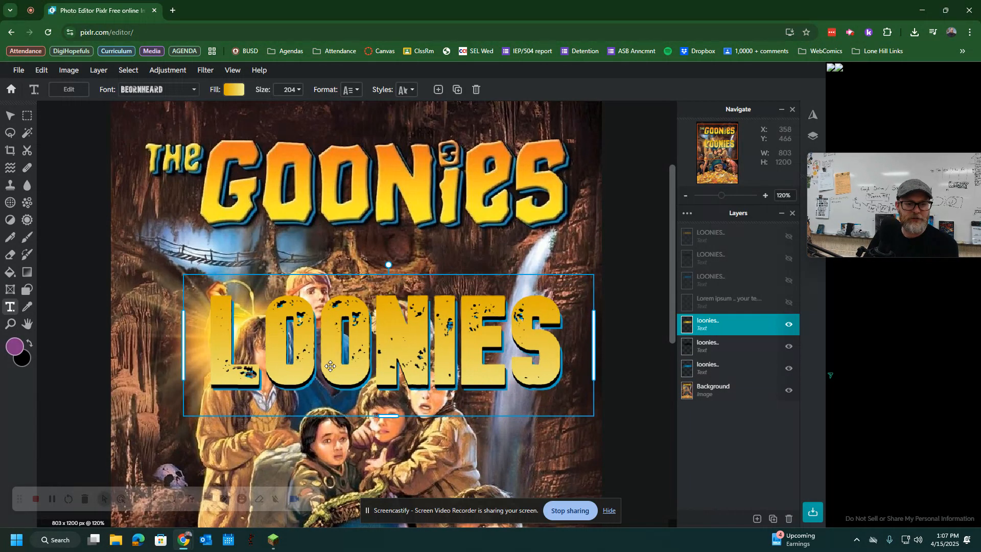
key("Left")
key("Right")
key("Down")
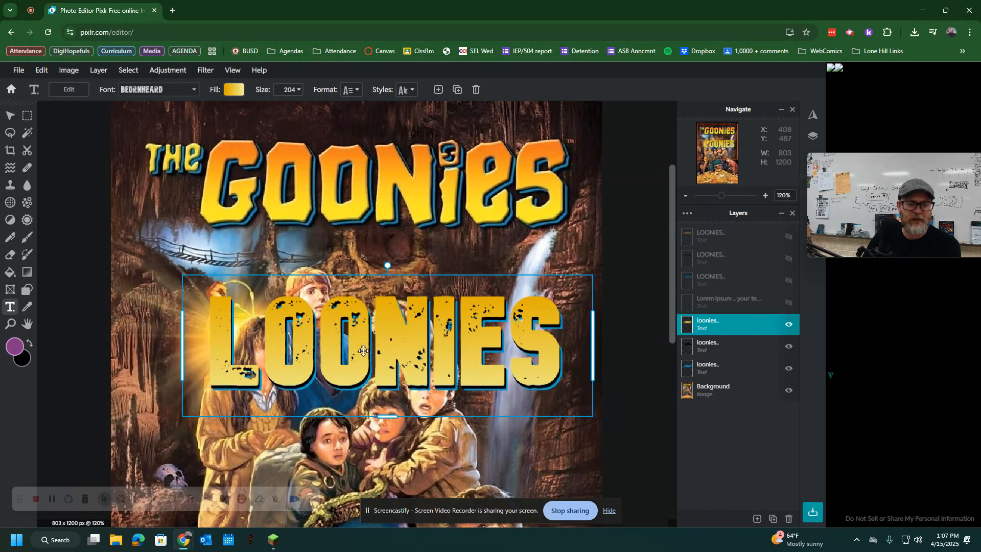
Change the starting color of the LOONIES gradient fill to a deeper orange, #E38C00
left_click(235, 91)
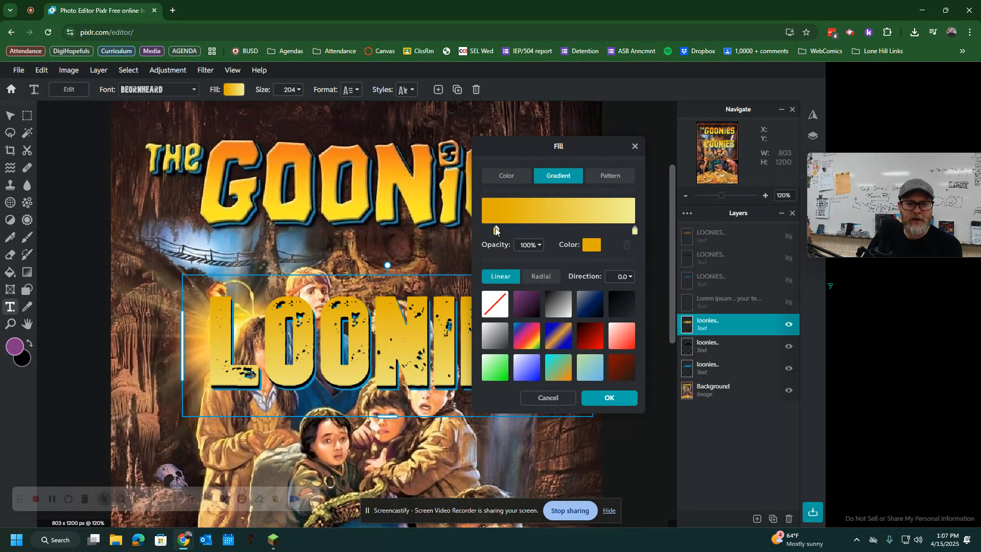
left_click(591, 245)
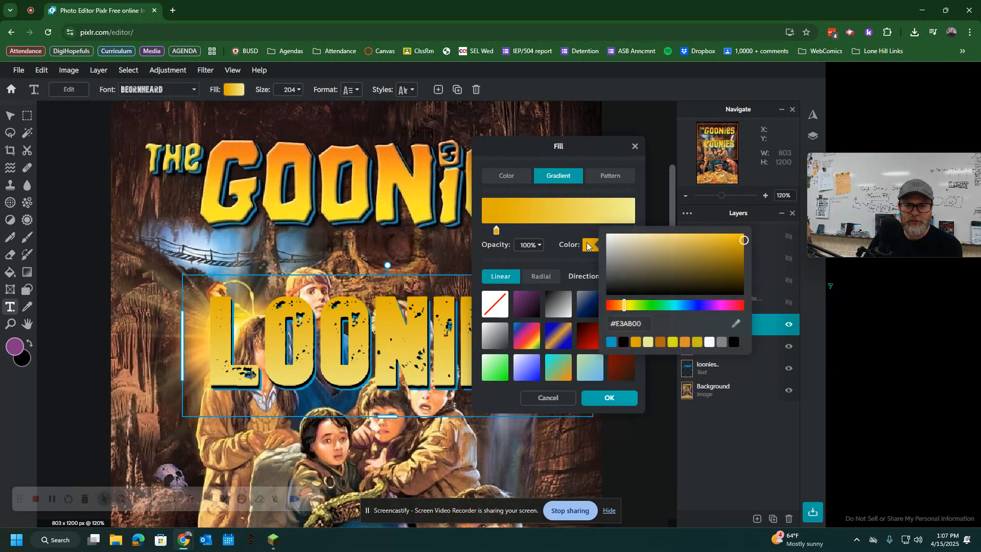
left_click_drag(626, 307, 620, 310)
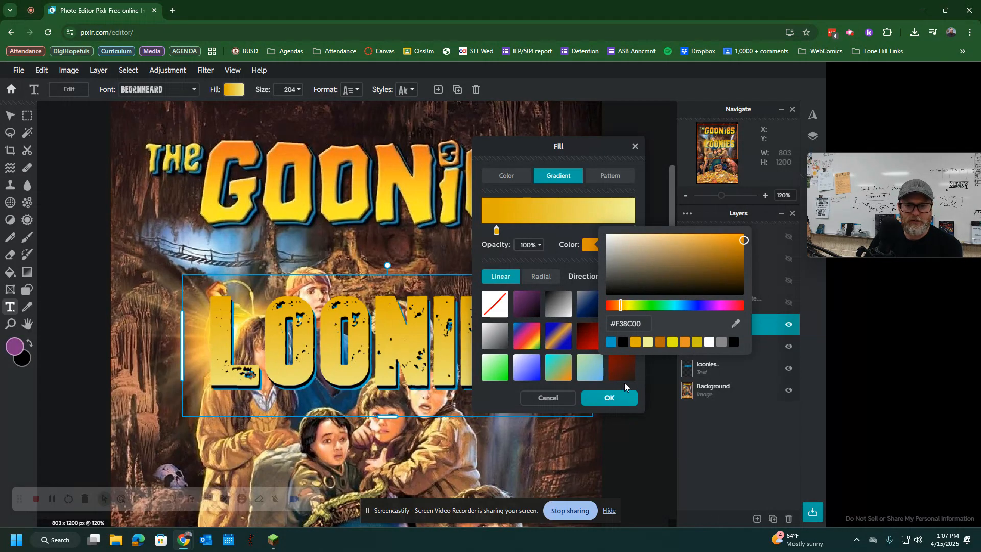
left_click(604, 407)
left_click(606, 403)
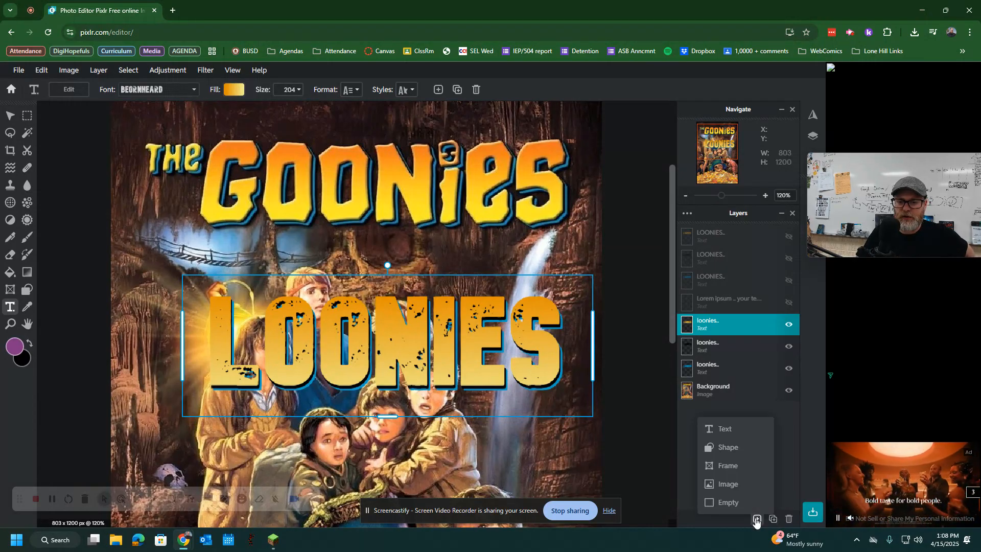
Merge the gradient LOONIES layer down with its black and blue shadow copies into a single image layer
left_click(730, 327)
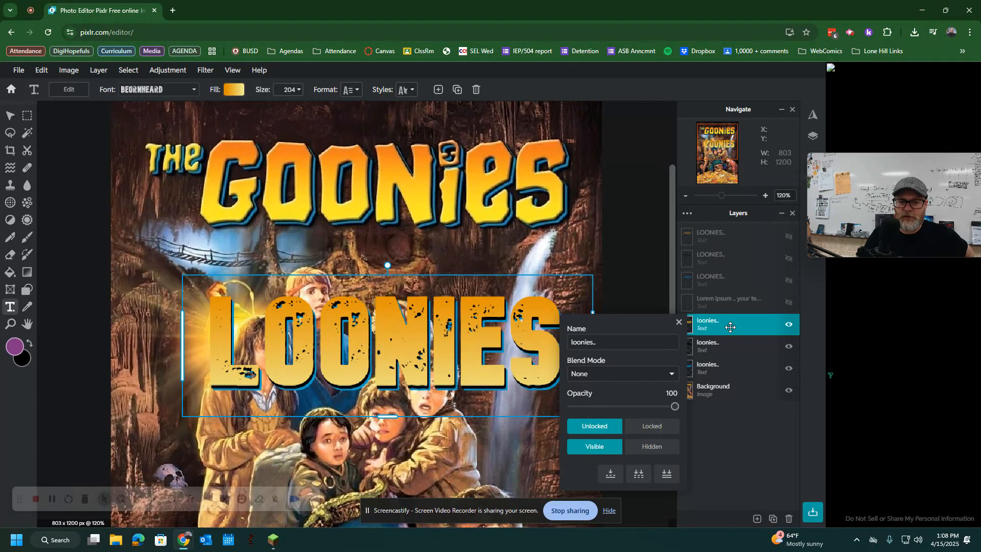
left_click(611, 473)
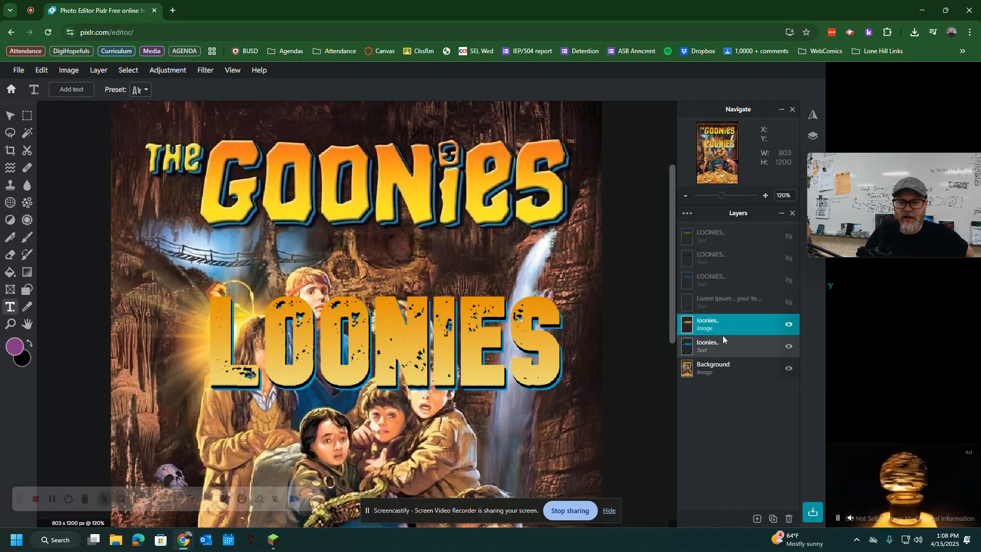
left_click(726, 327)
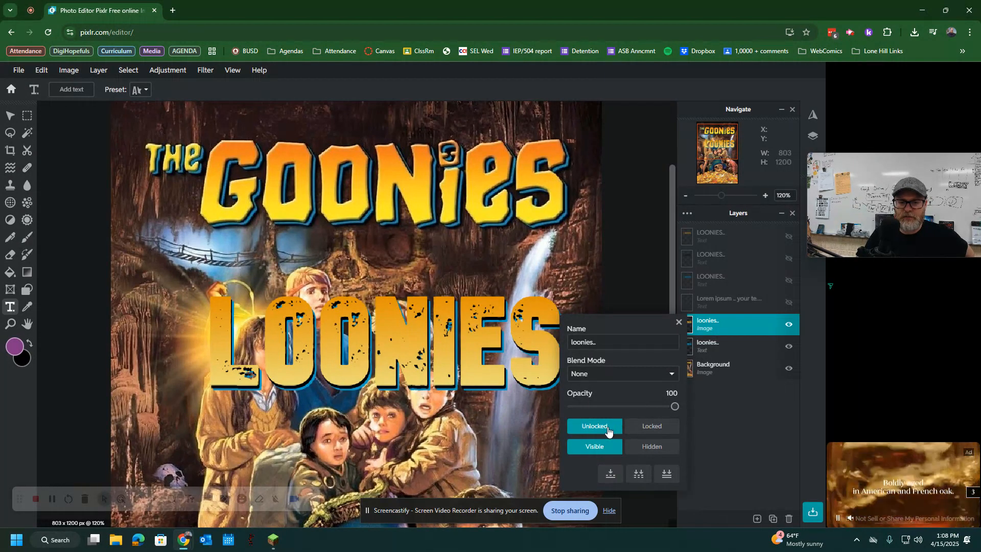
left_click(611, 474)
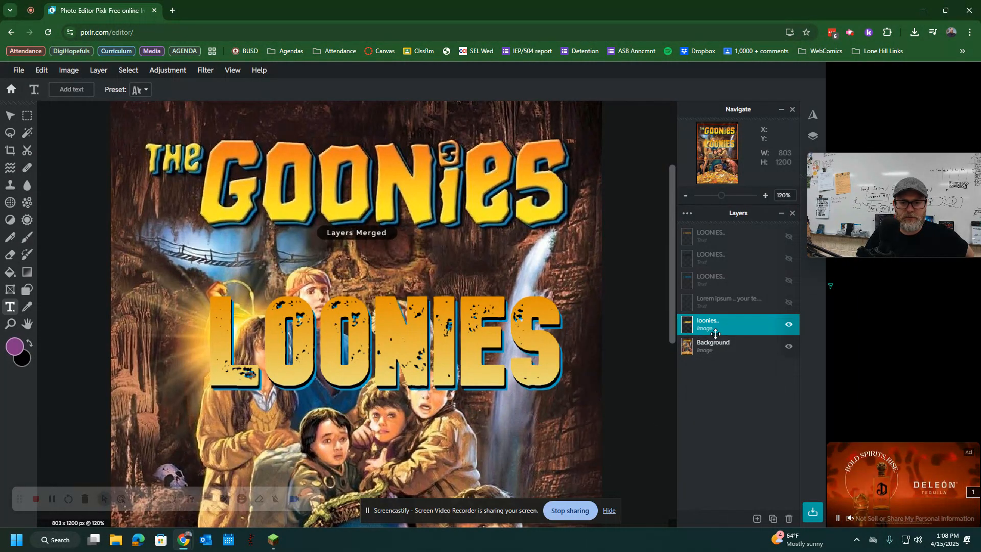
Move the merged LOONIES title up over the original GOONIES lettering, to about X 116, Y 70
left_click(404, 343)
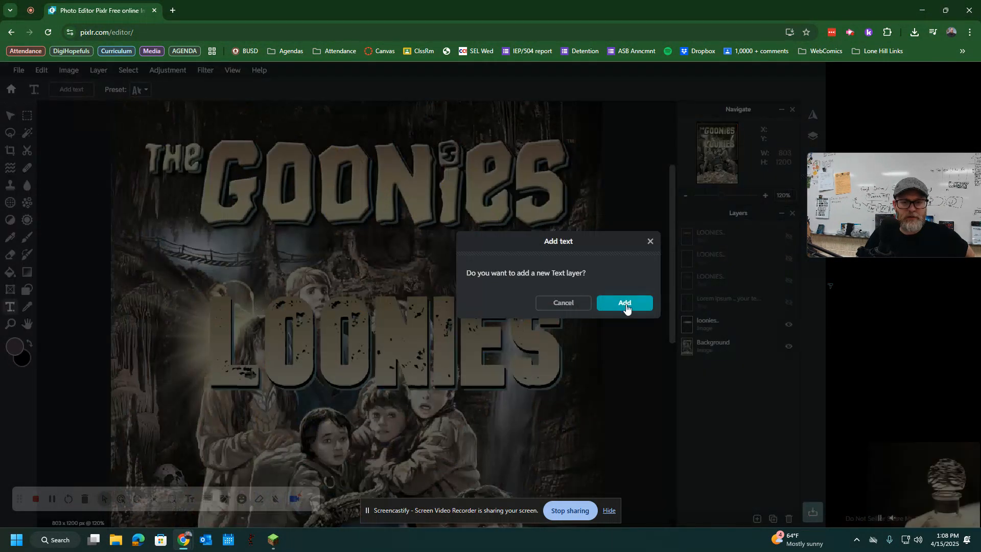
left_click(570, 303)
left_click(13, 118)
left_click_drag(483, 383, 477, 219)
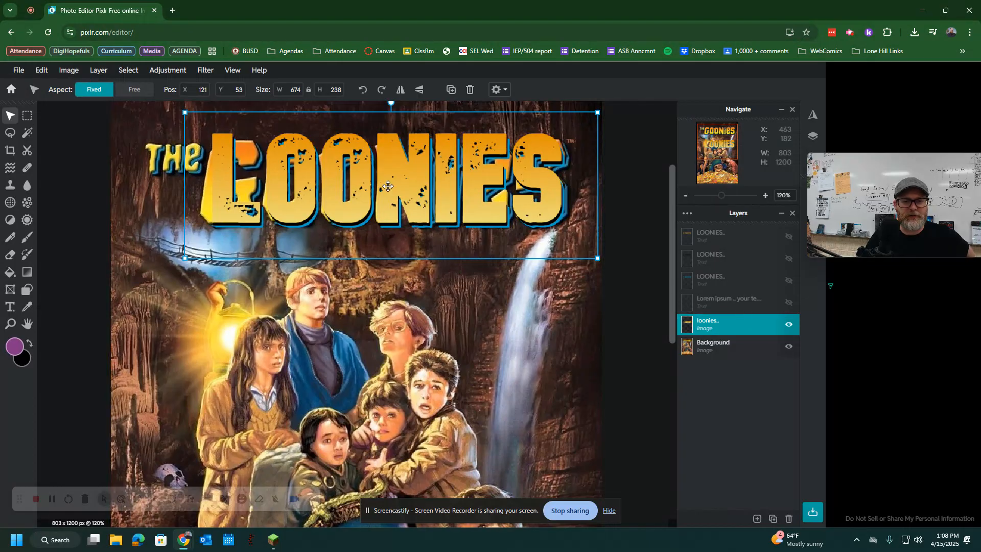
left_click_drag(442, 207, 408, 297)
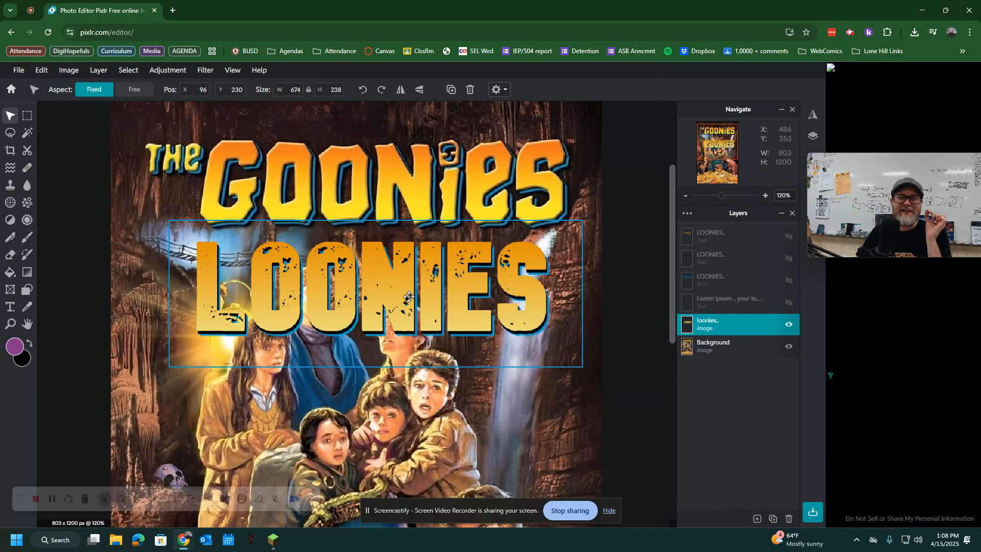
left_click_drag(409, 296, 421, 199)
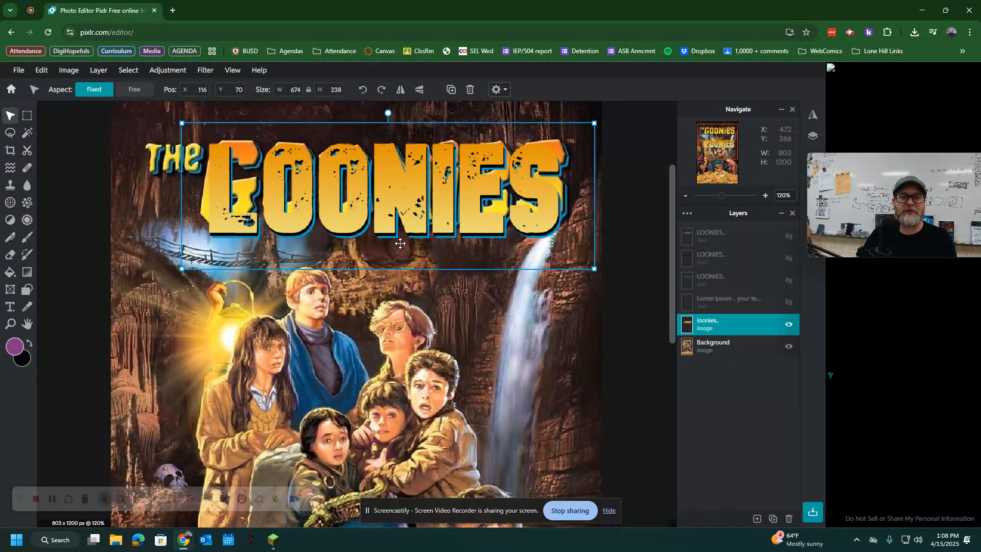